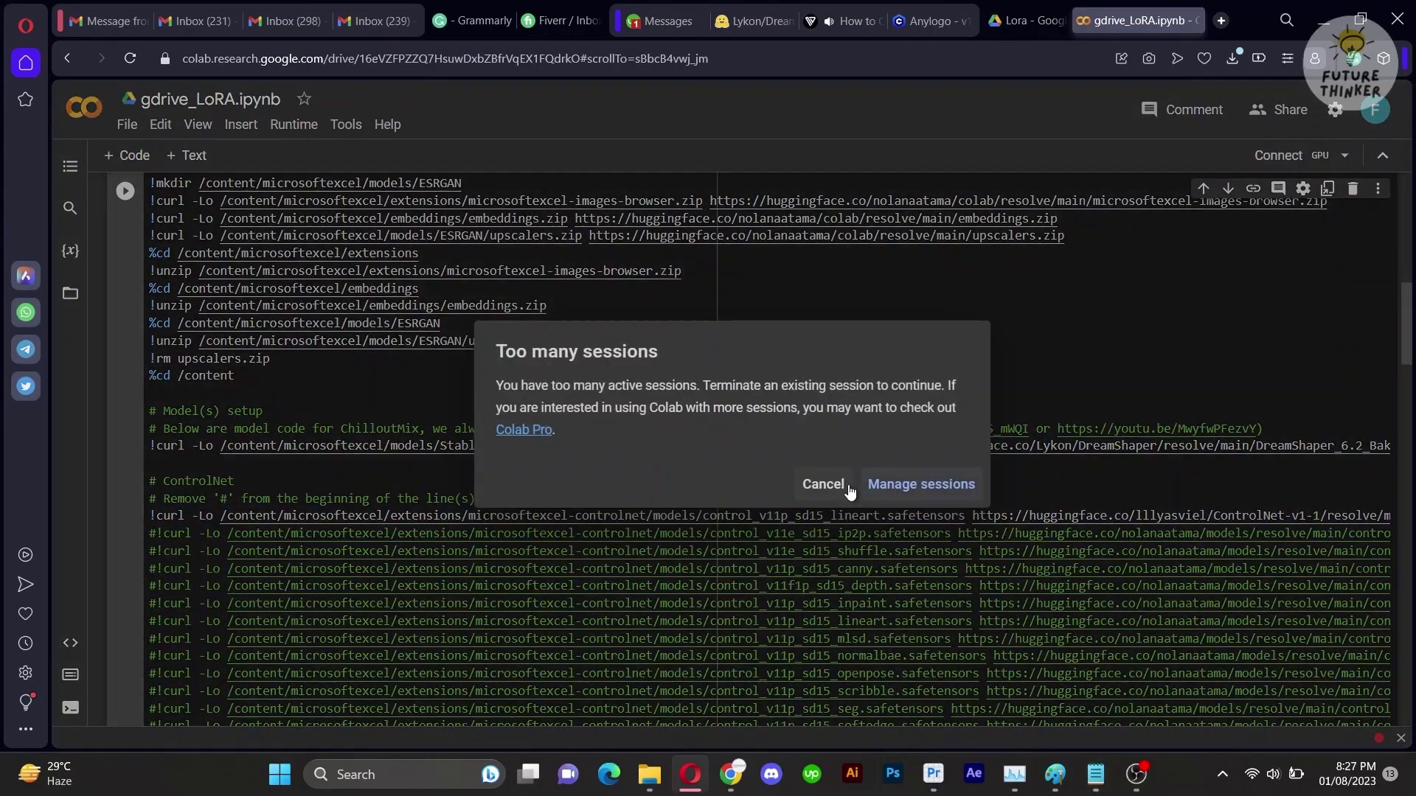
Run the gdrive_LoRA notebook cells to launch the Stable Diffusion web UI
left_click(846, 487)
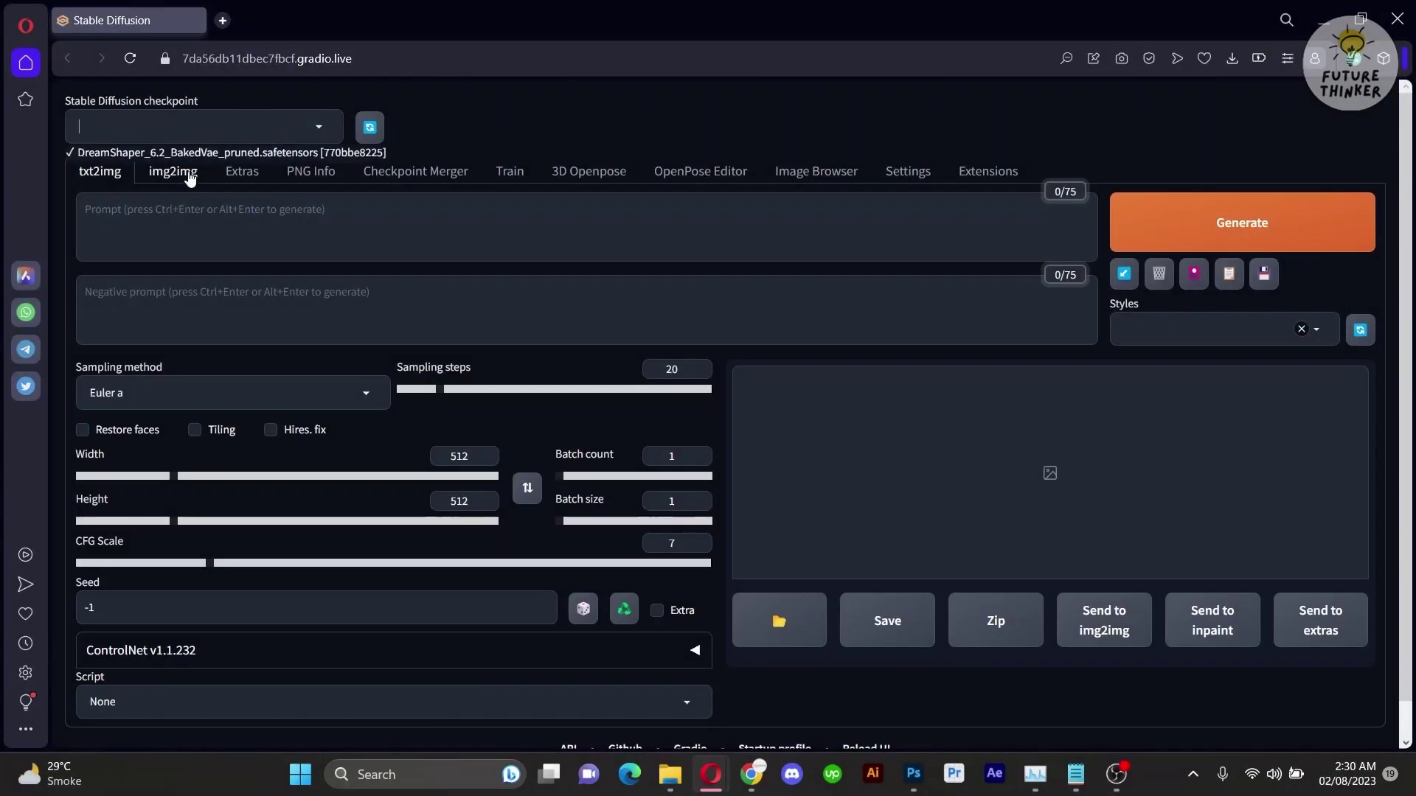
Paste the prepared lava volcano logo prompt from Notepad into the txt2img Prompt box
left_click(354, 227)
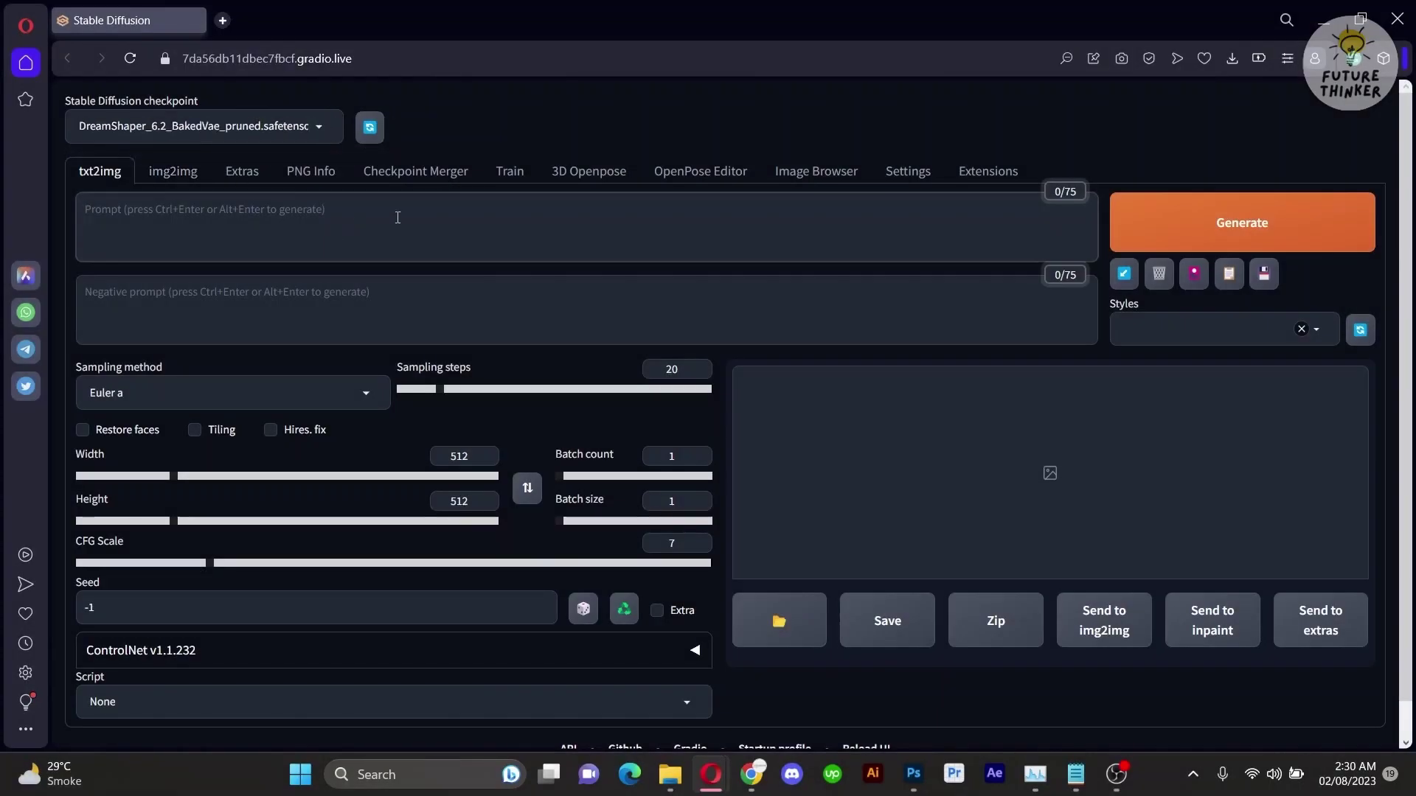
key("alt+Tab")
key("alt+Tab")
key("alt+Tab")
key("alt+Tab")
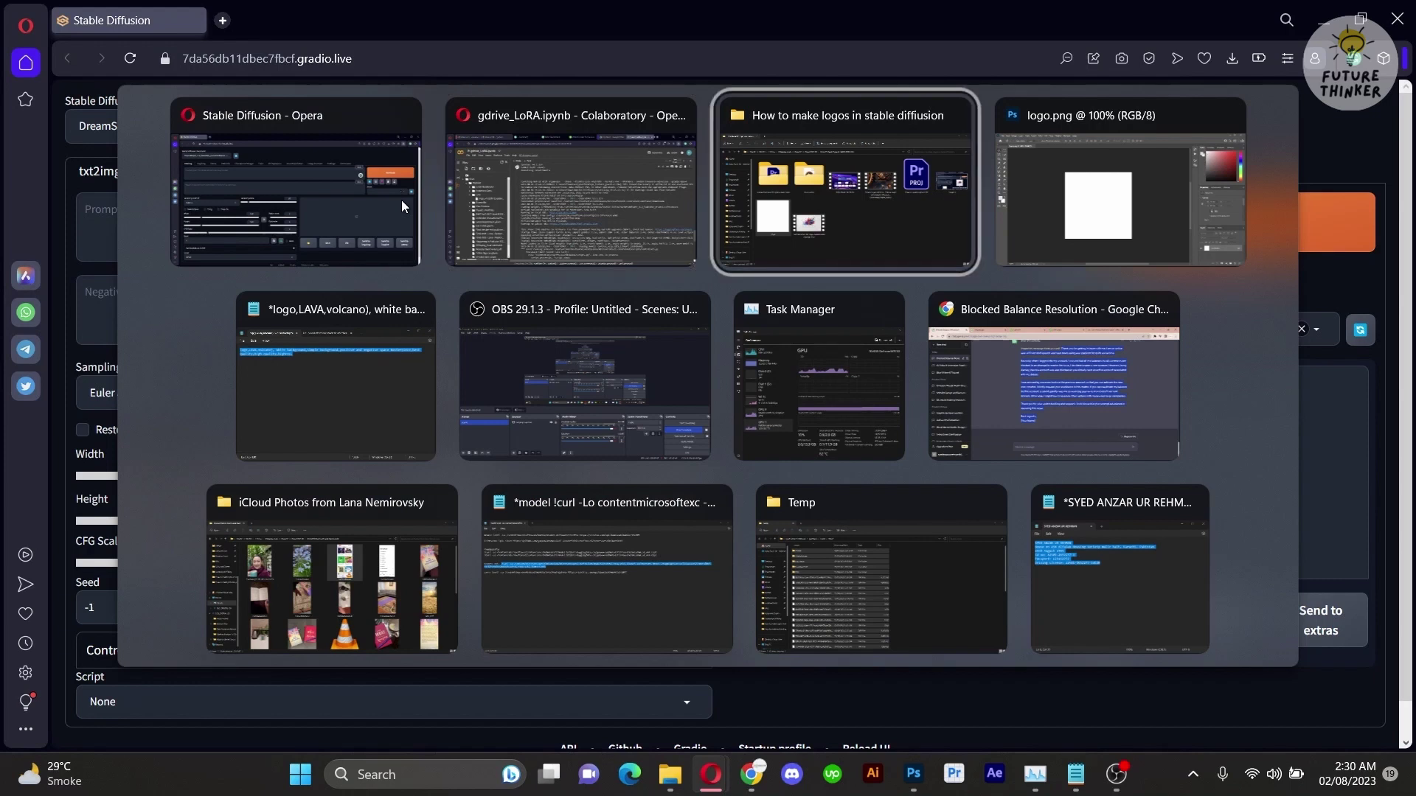
key("ctrl+c")
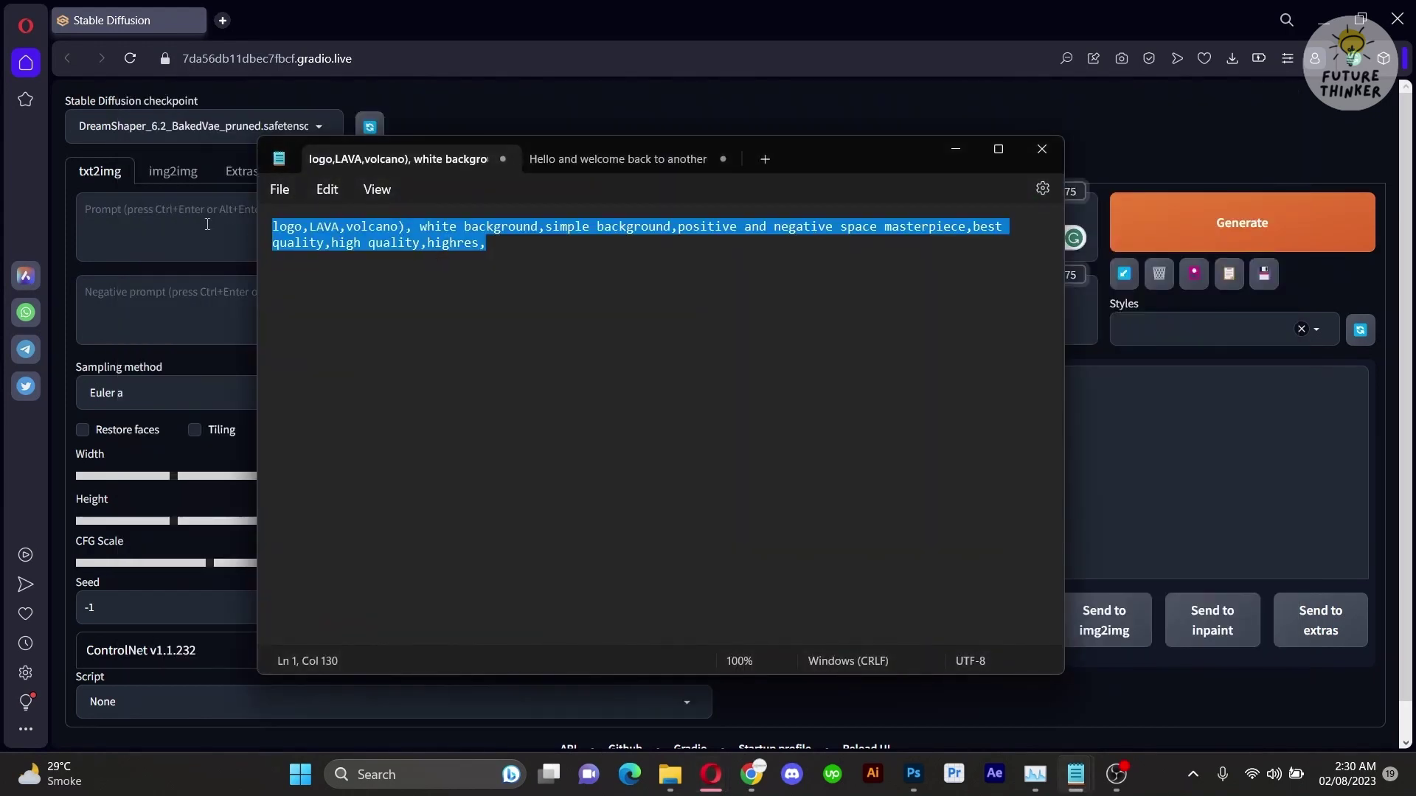
key("alt+Tab")
key("ctrl+v")
Append the logo_v1 LoRA tag <lora:logo_v1:1> to the prompt from the Lora networks panel
left_click(1200, 280)
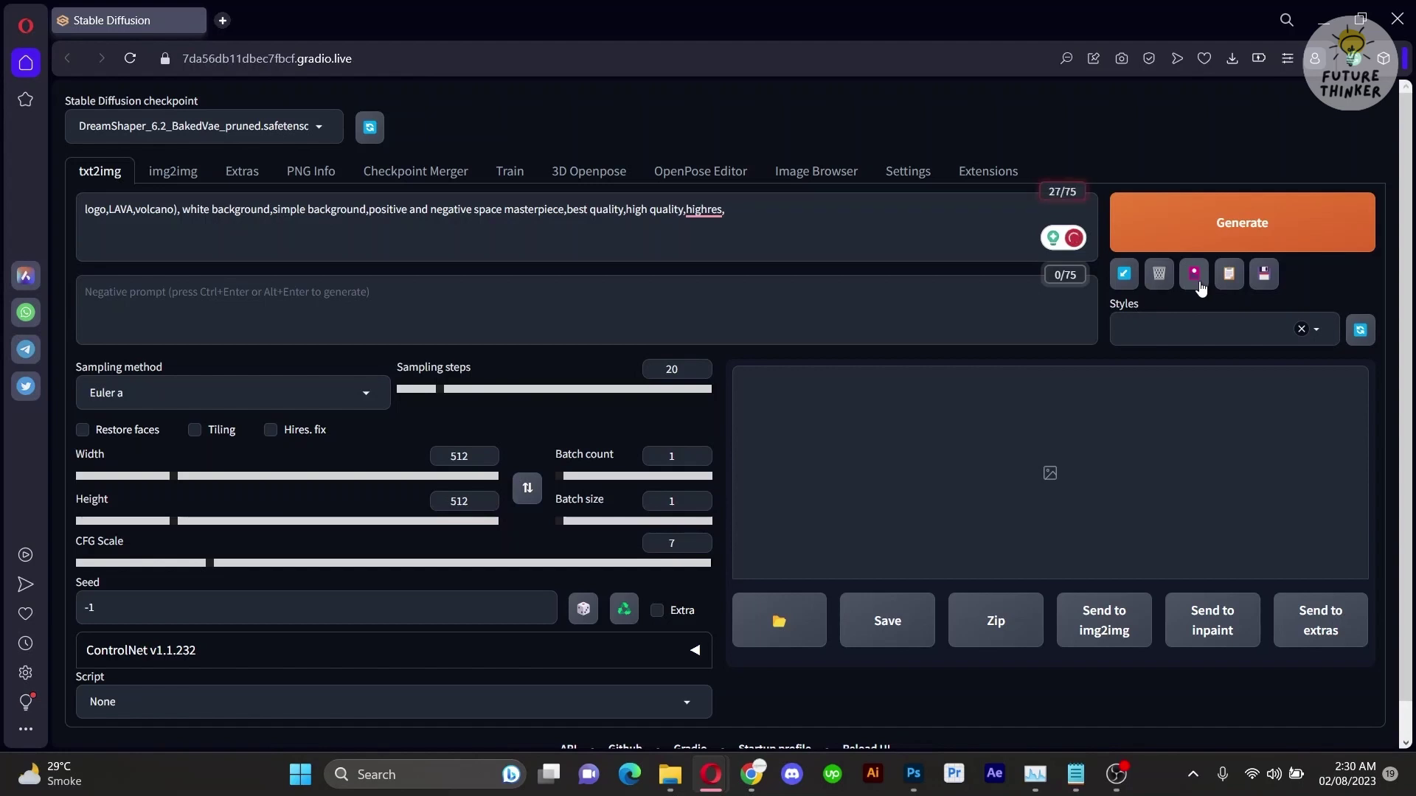
left_click(1195, 276)
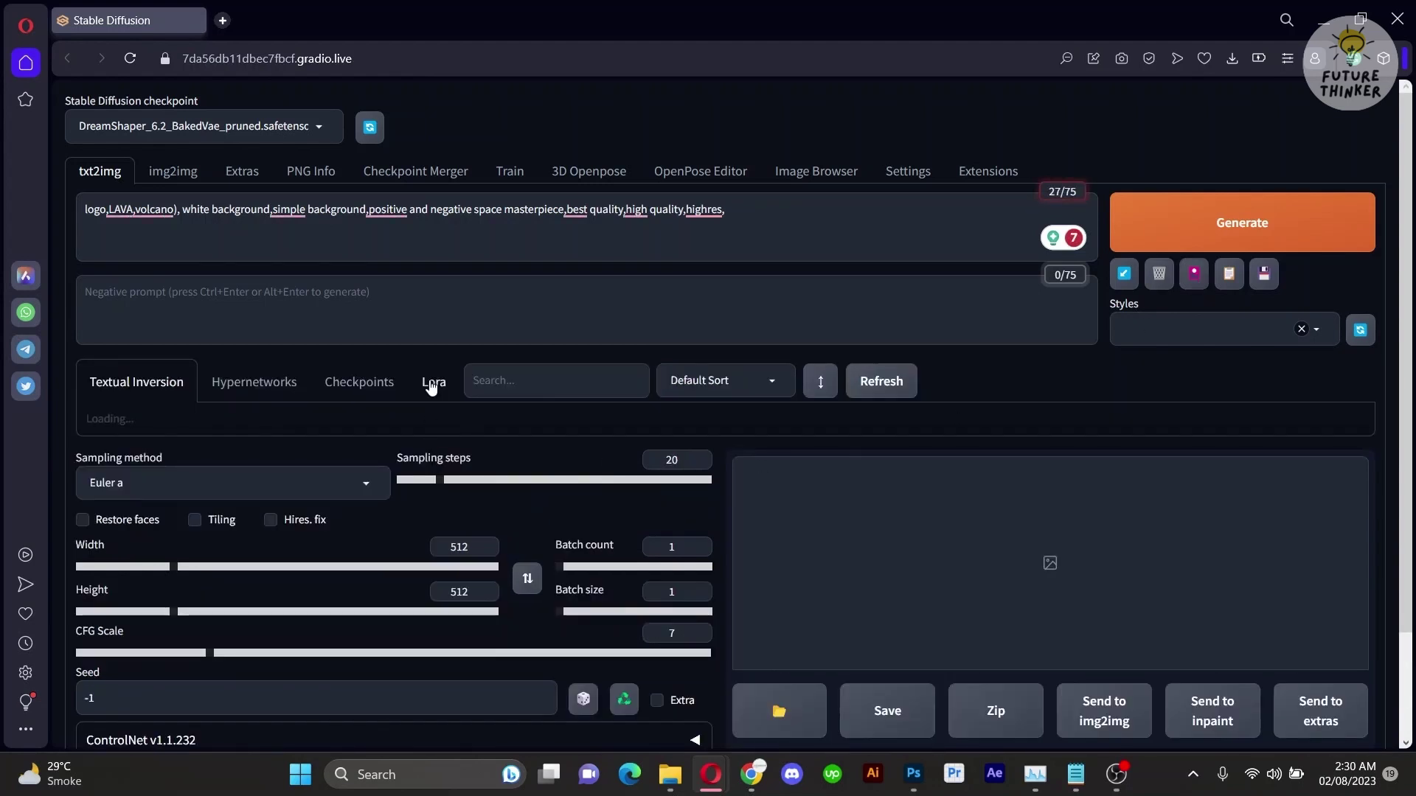
left_click(433, 383)
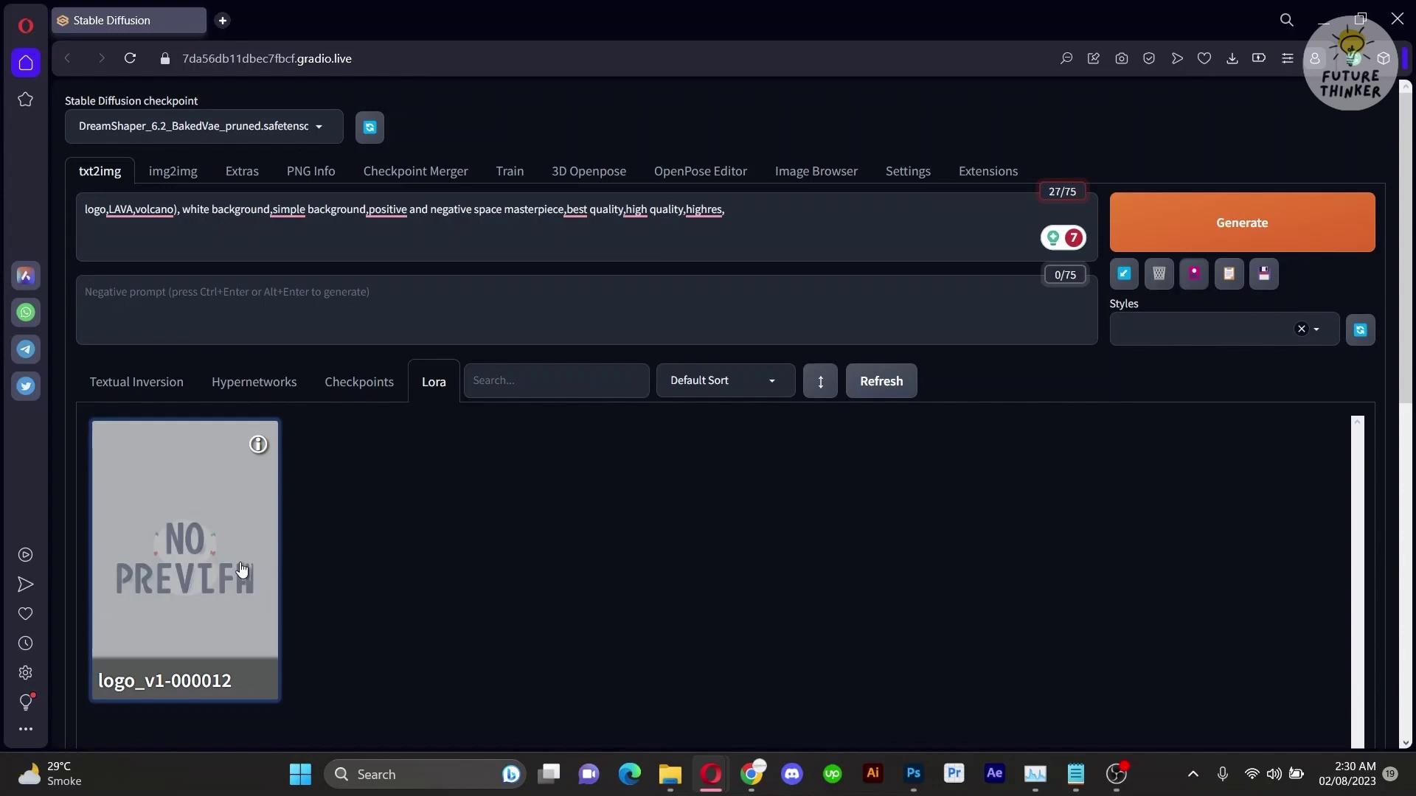
left_click(242, 570)
left_click_drag(807, 210, 726, 212)
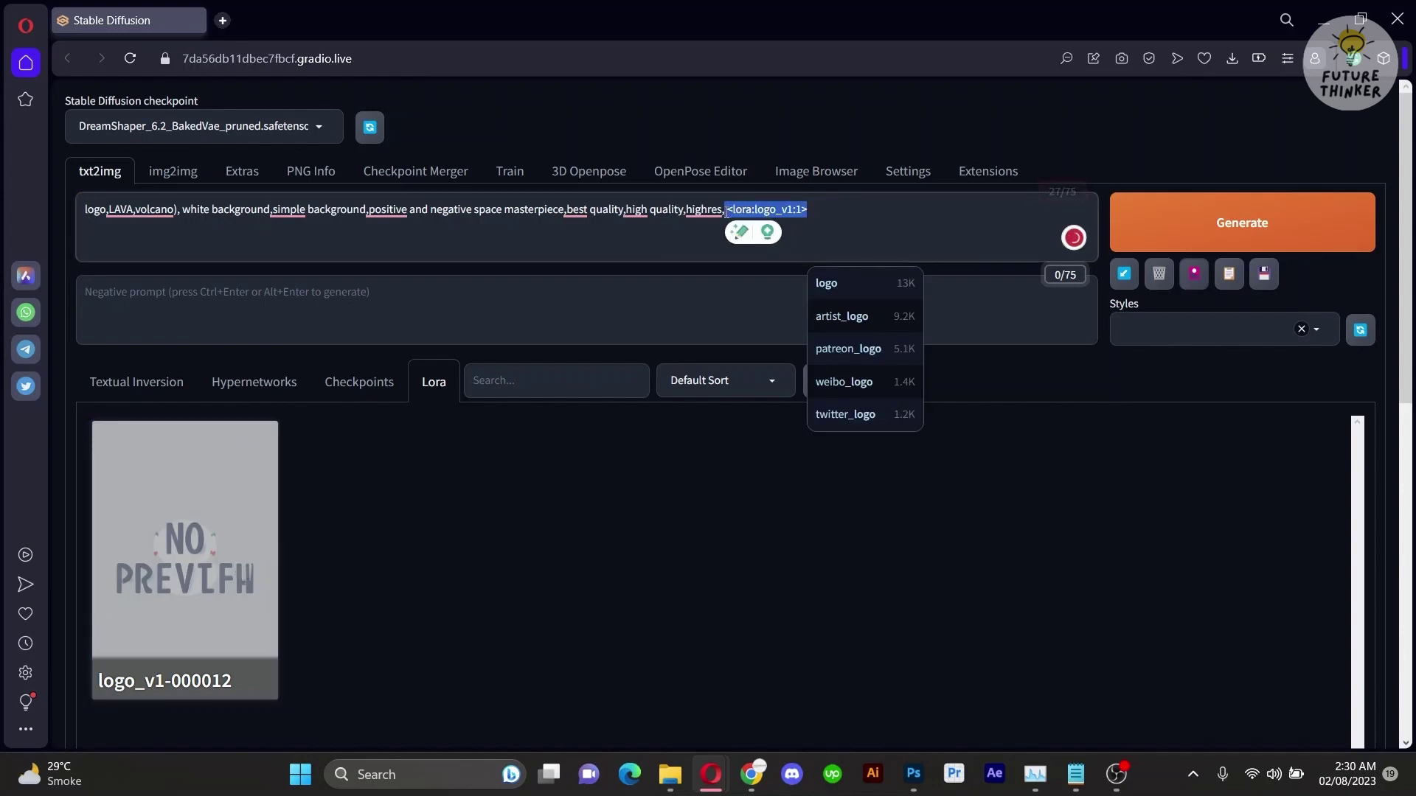
left_click(1117, 356)
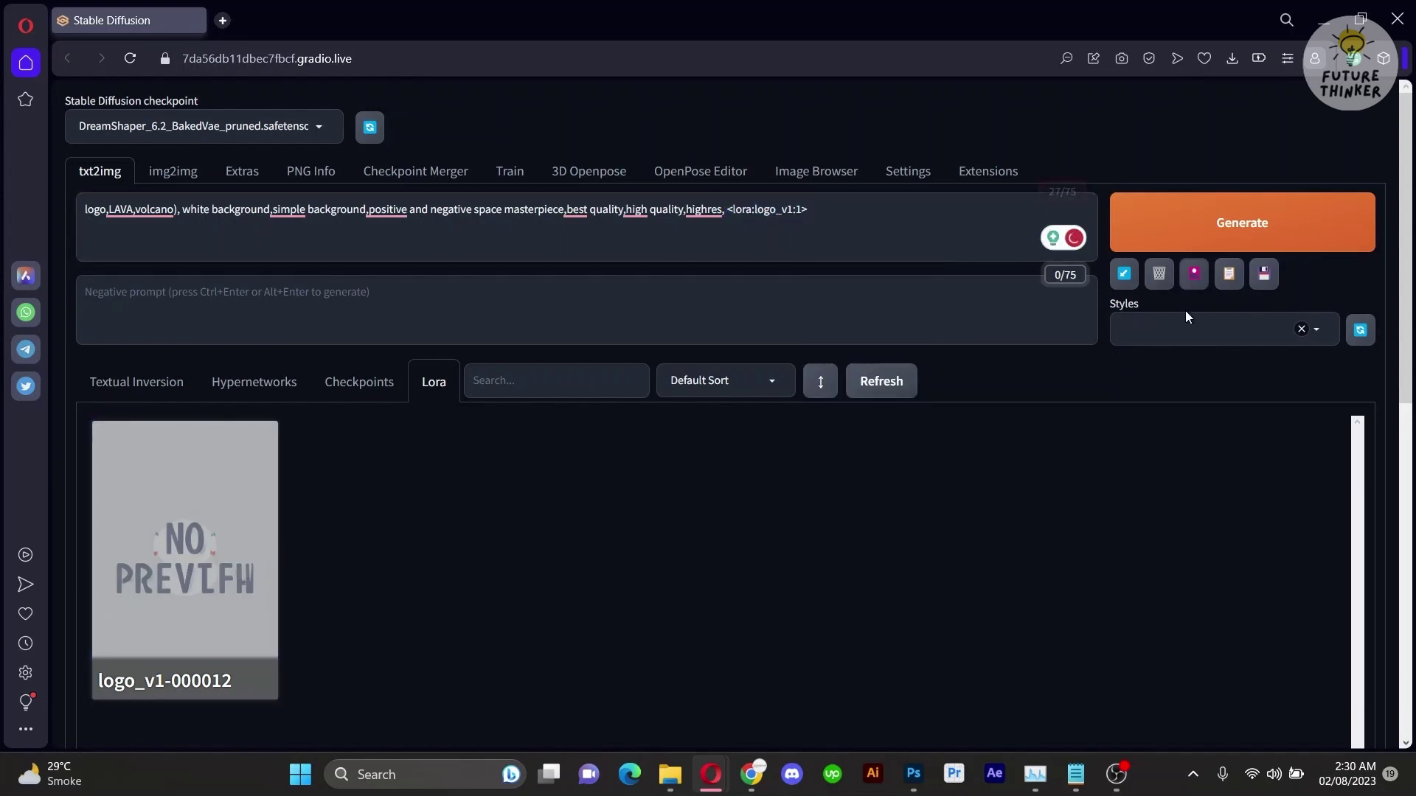
left_click(1192, 277)
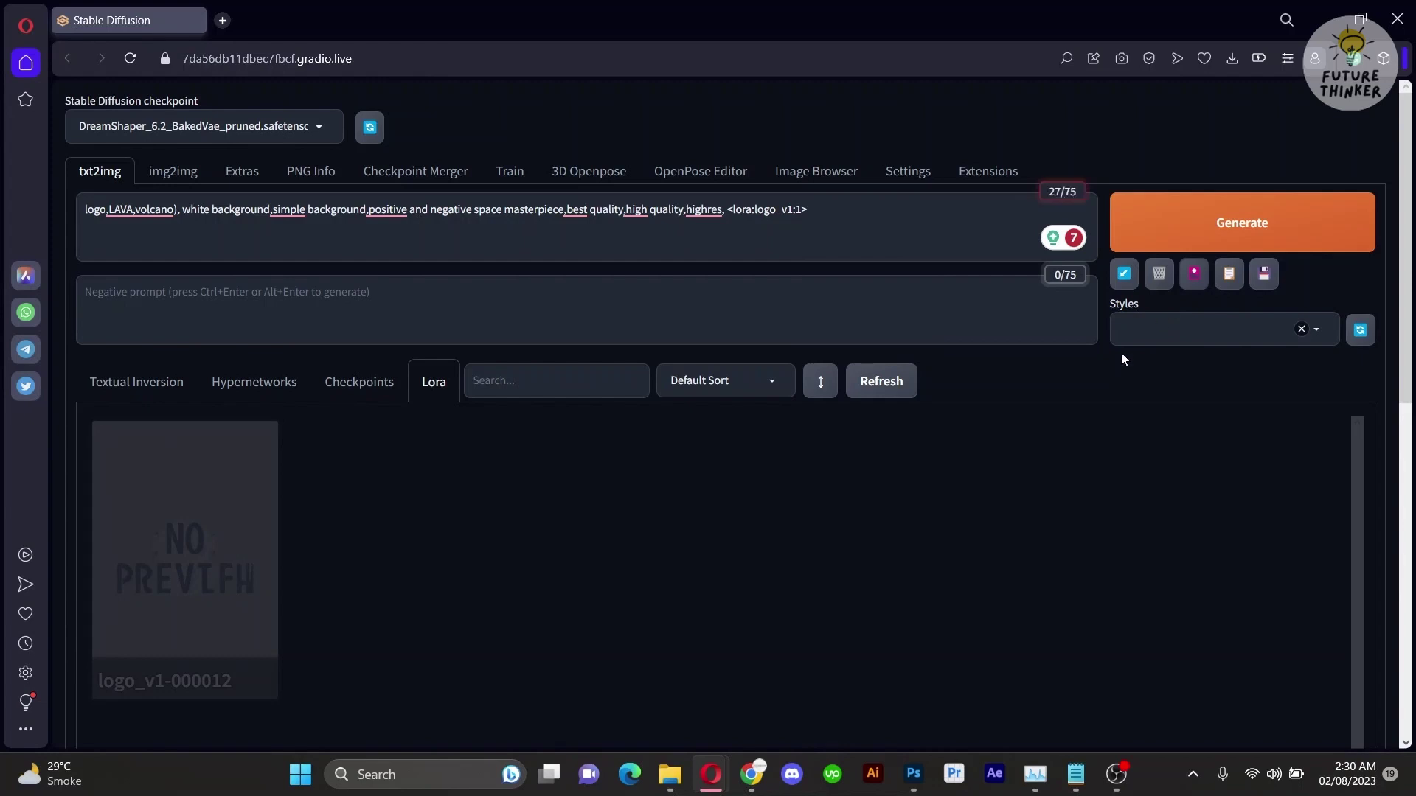
Use 30 sampling steps, the DPM++ 2M Karras sampling method and CFG scale 7.5
scroll(1099, 365, "down", 1)
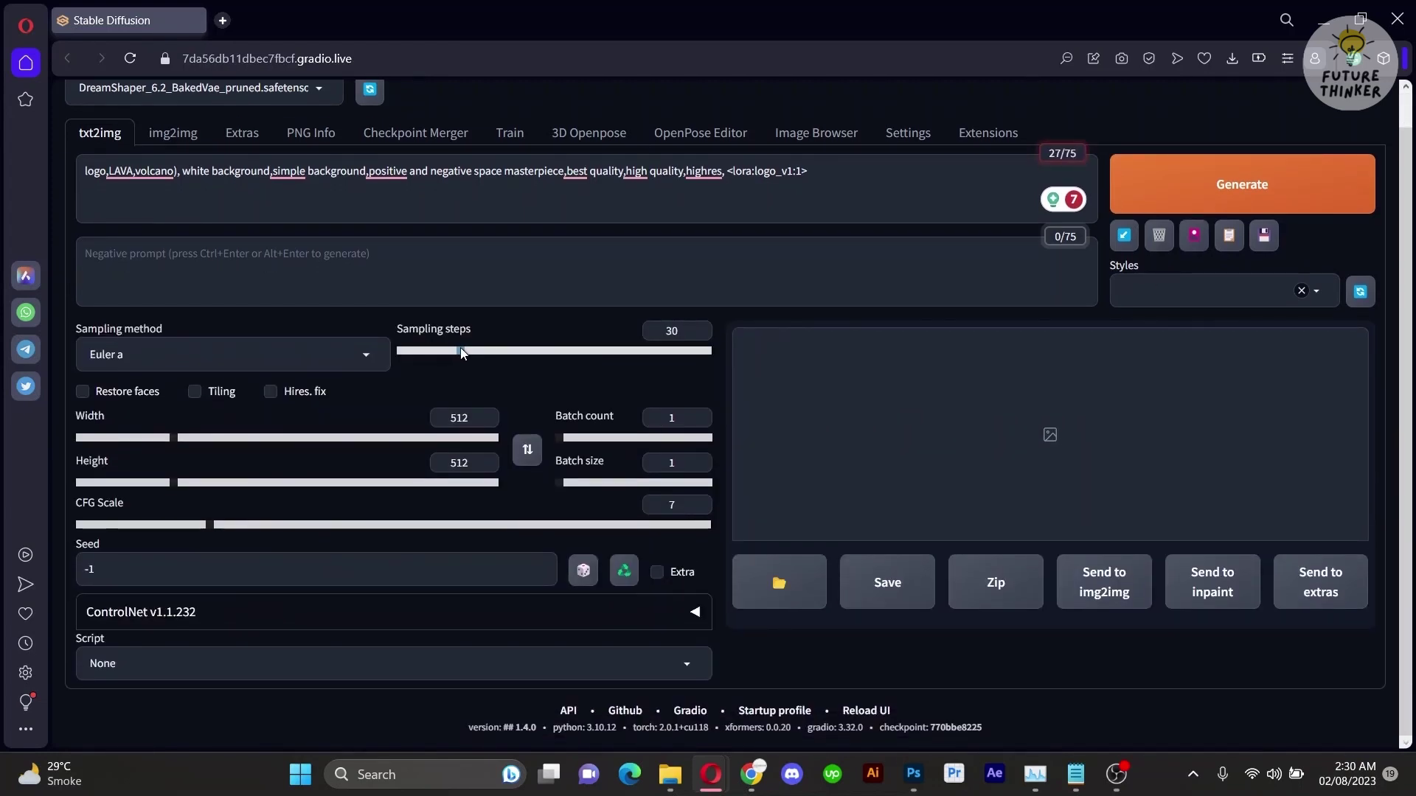
left_click(364, 353)
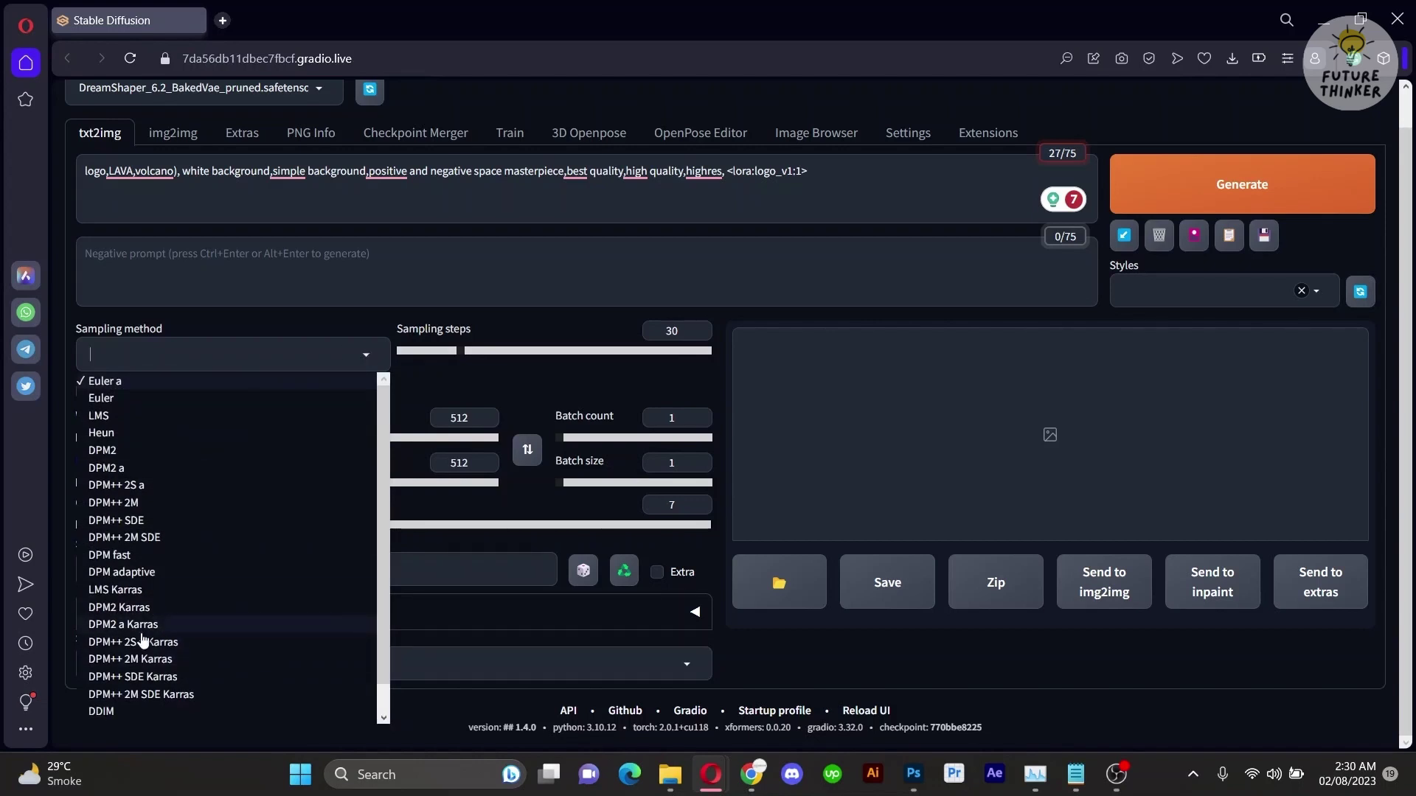
left_click(136, 658)
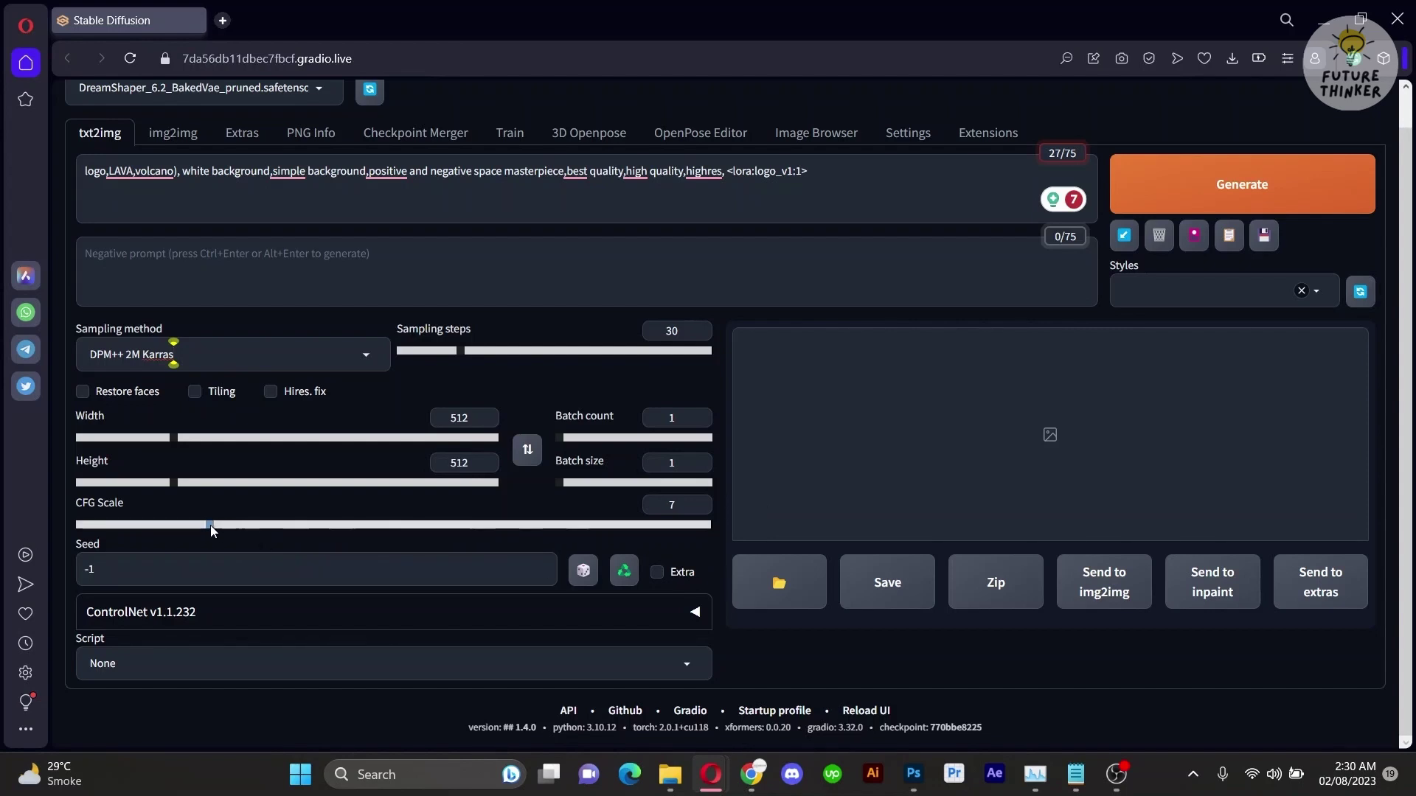
left_click_drag(211, 525, 218, 529)
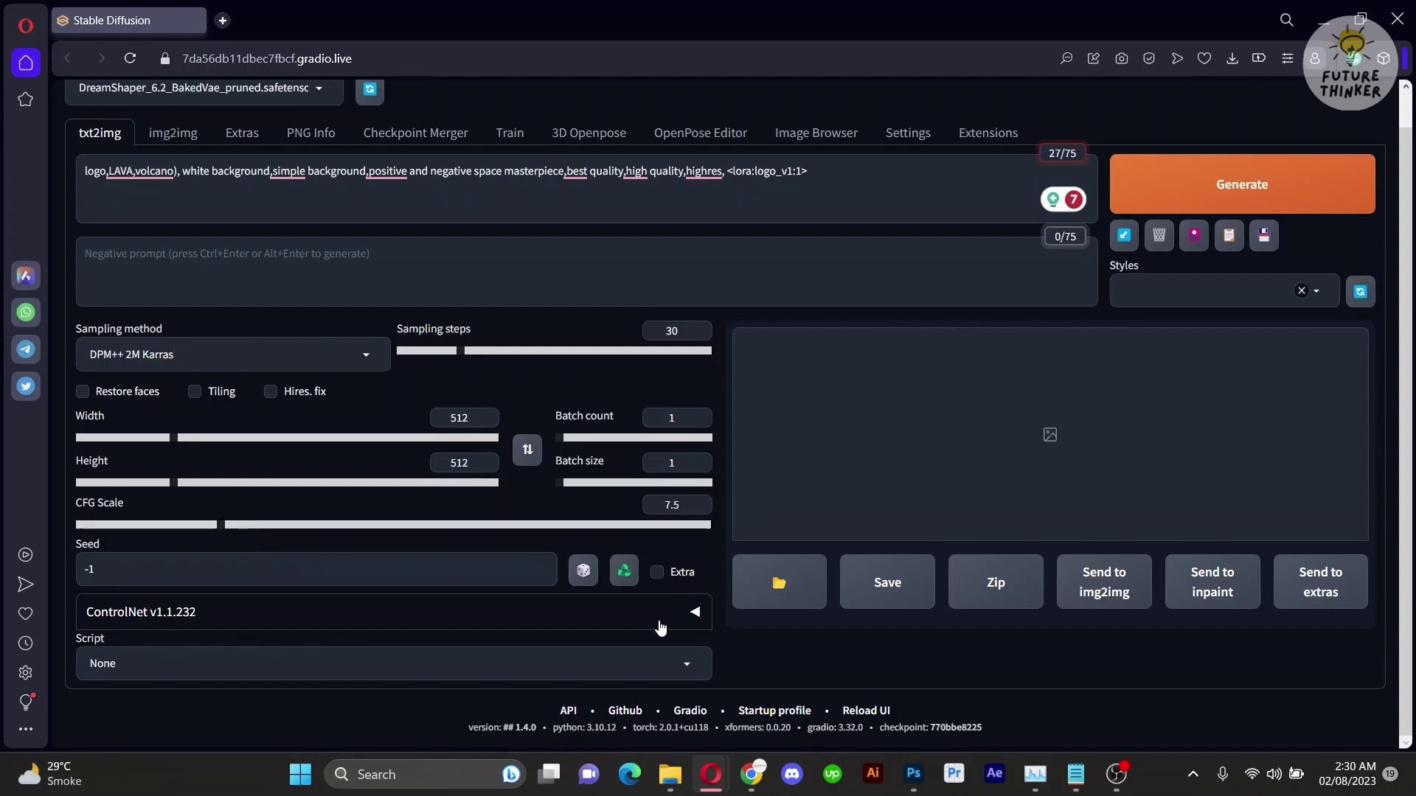
Load the white image into ControlNet and enable it with Pixel Perfect
left_click(693, 612)
scroll(745, 622, "down", 3)
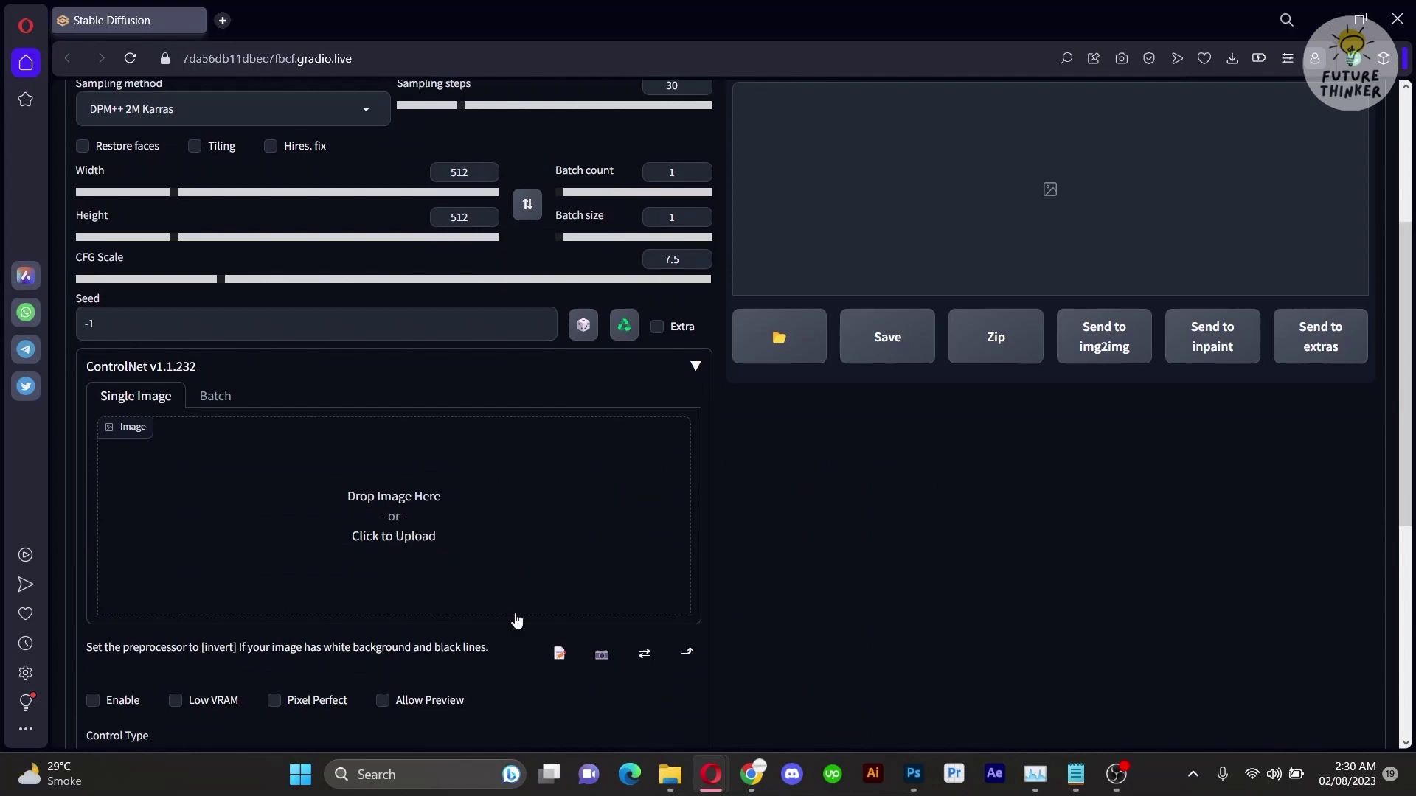
mouse_move(721, 675)
left_mouse_down()
mouse_move(790, 745)
mouse_move(495, 553)
left_mouse_up()
scroll(490, 516, "down", 2)
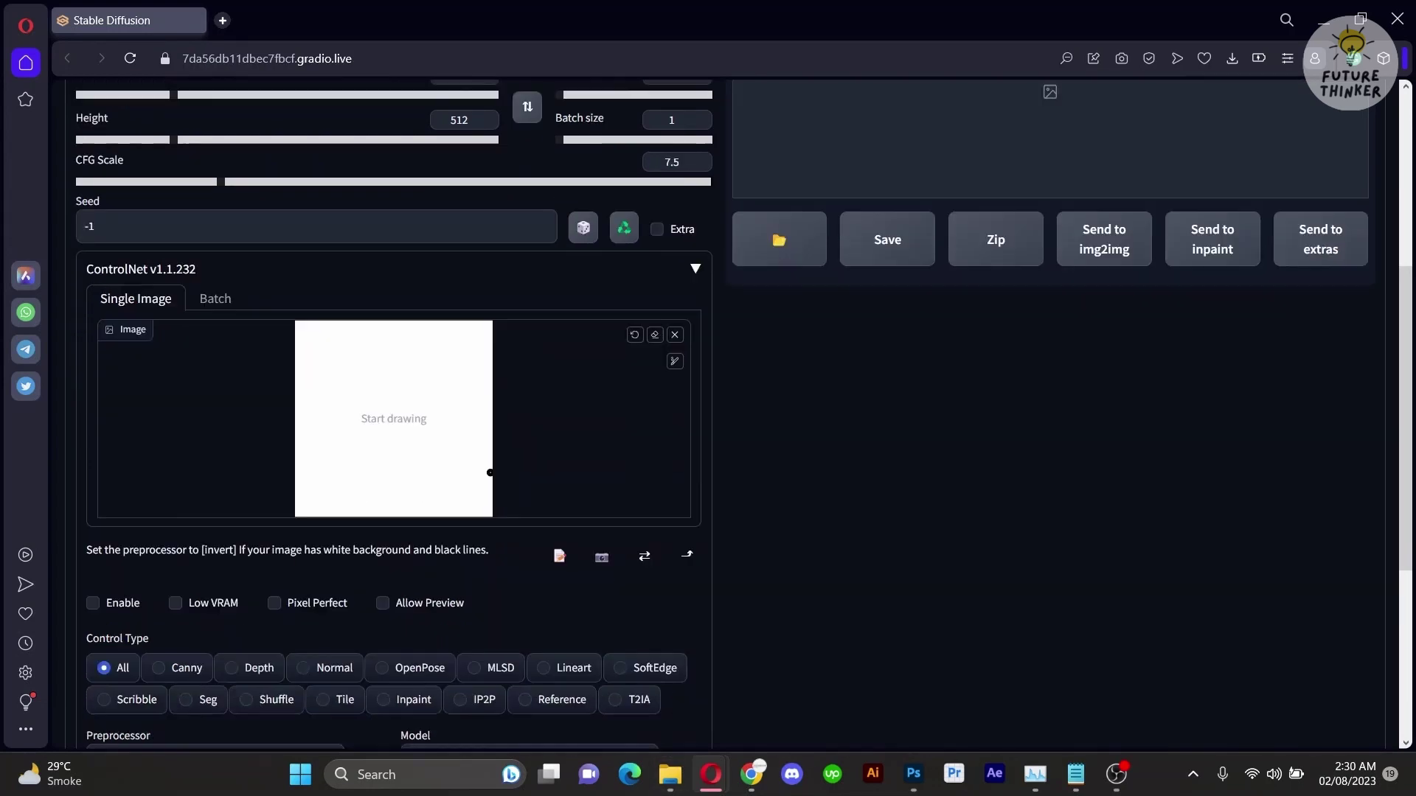
left_click(92, 578)
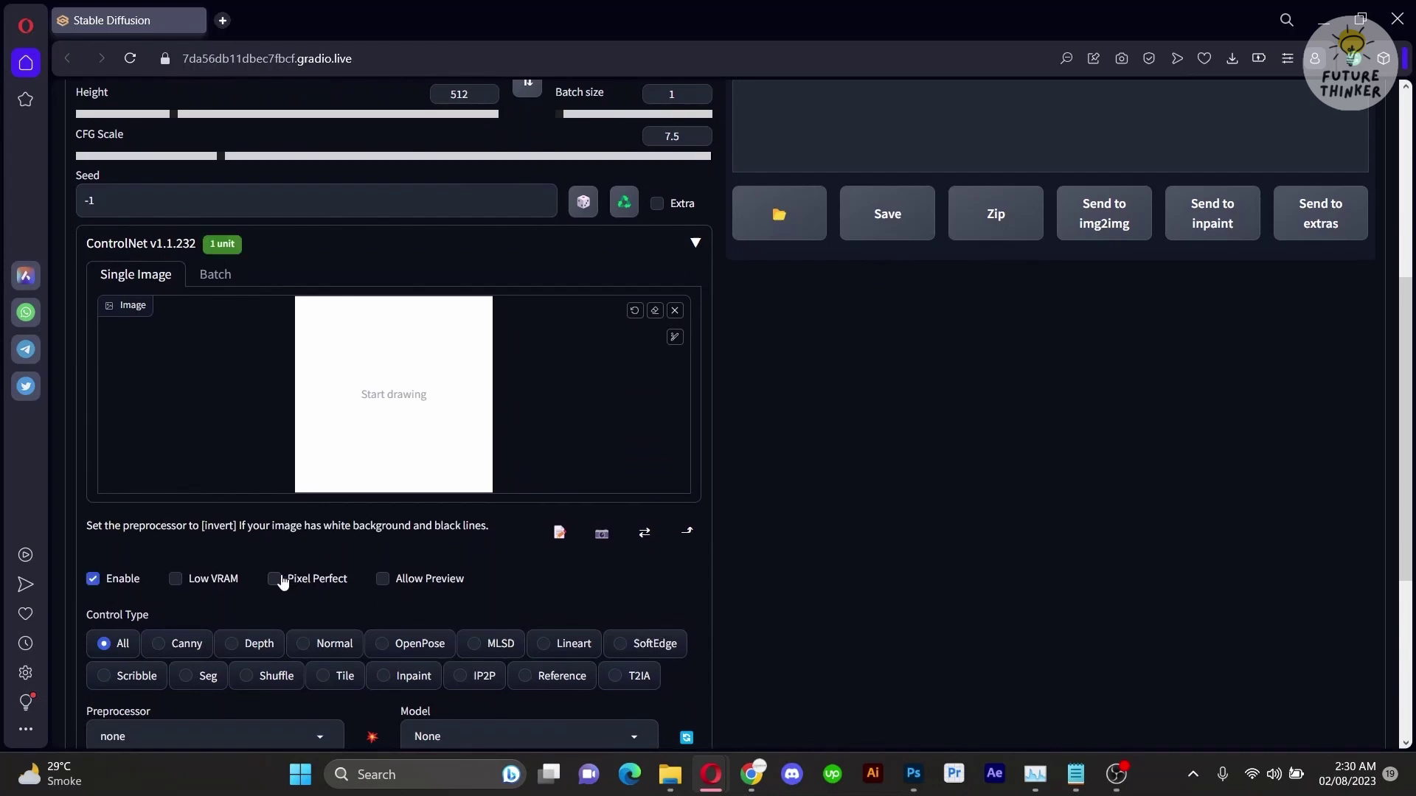
left_click(281, 580)
Set ControlNet to Lineart with the invert preprocessor and weight 1.25, then generate
scroll(353, 560, "down", 4)
left_click(542, 399)
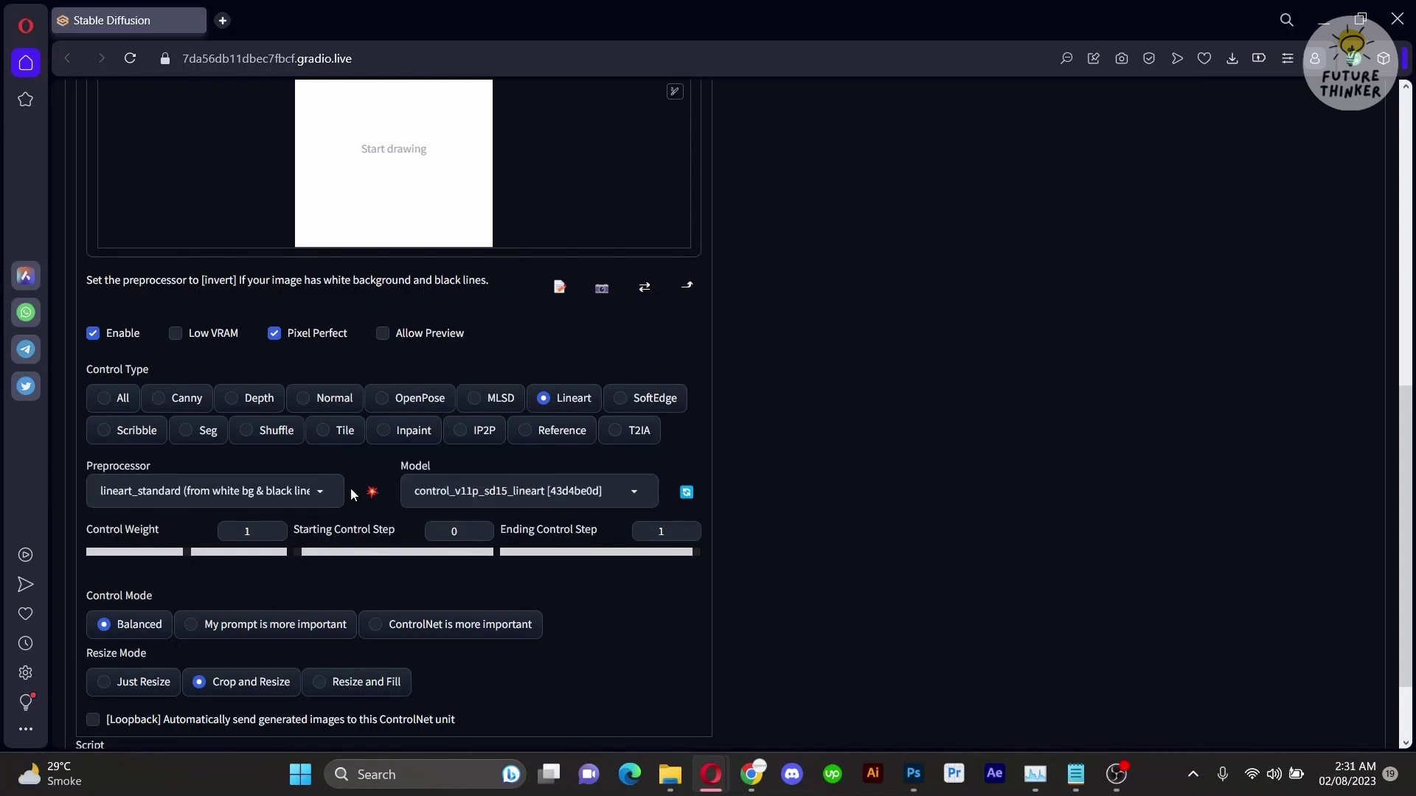
left_click(321, 491)
left_click(262, 465)
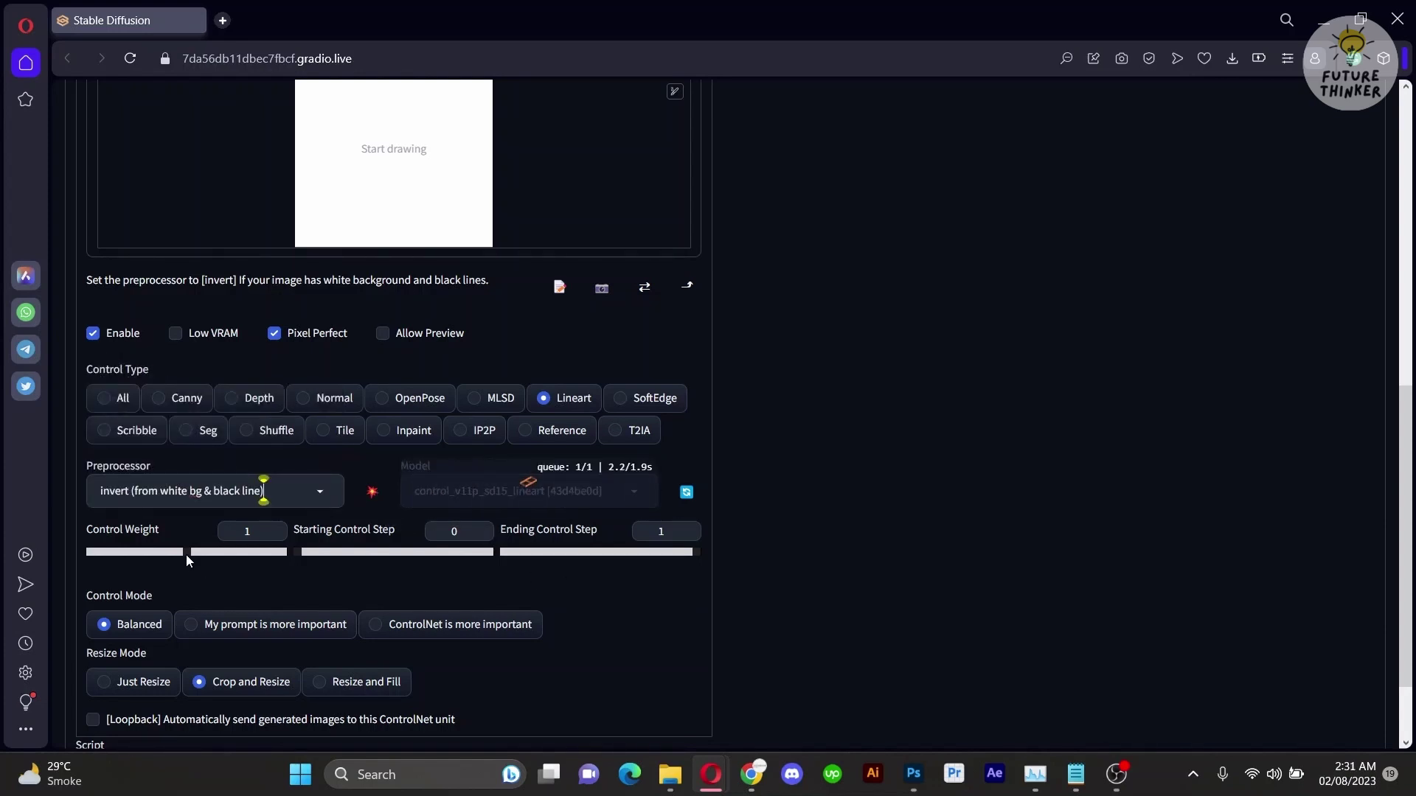
left_click_drag(186, 555, 215, 552)
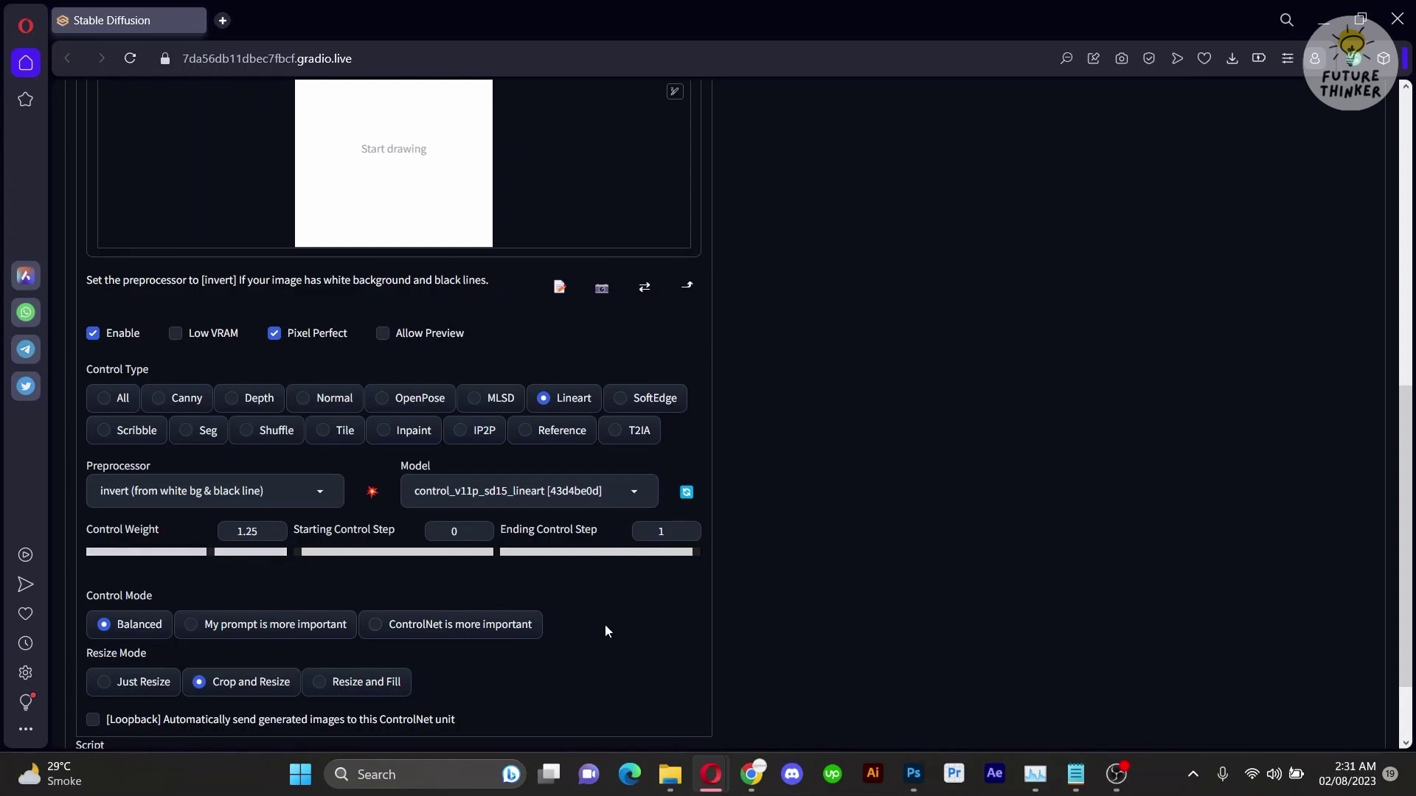
scroll(867, 553, "up", 9)
left_click(1173, 223)
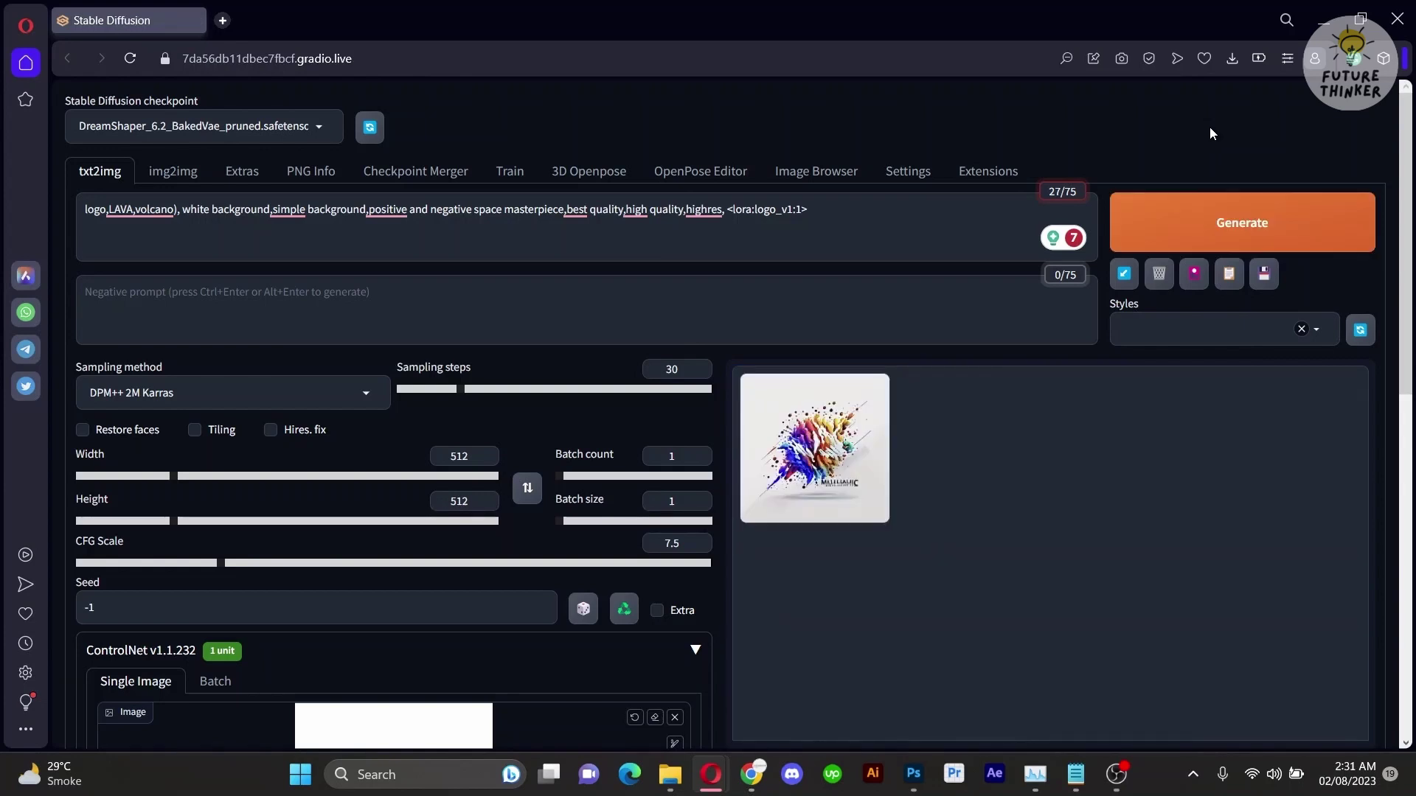
Enter 'no text,' as the negative prompt and lower sampling steps to 25
left_click(419, 287)
type("no t")
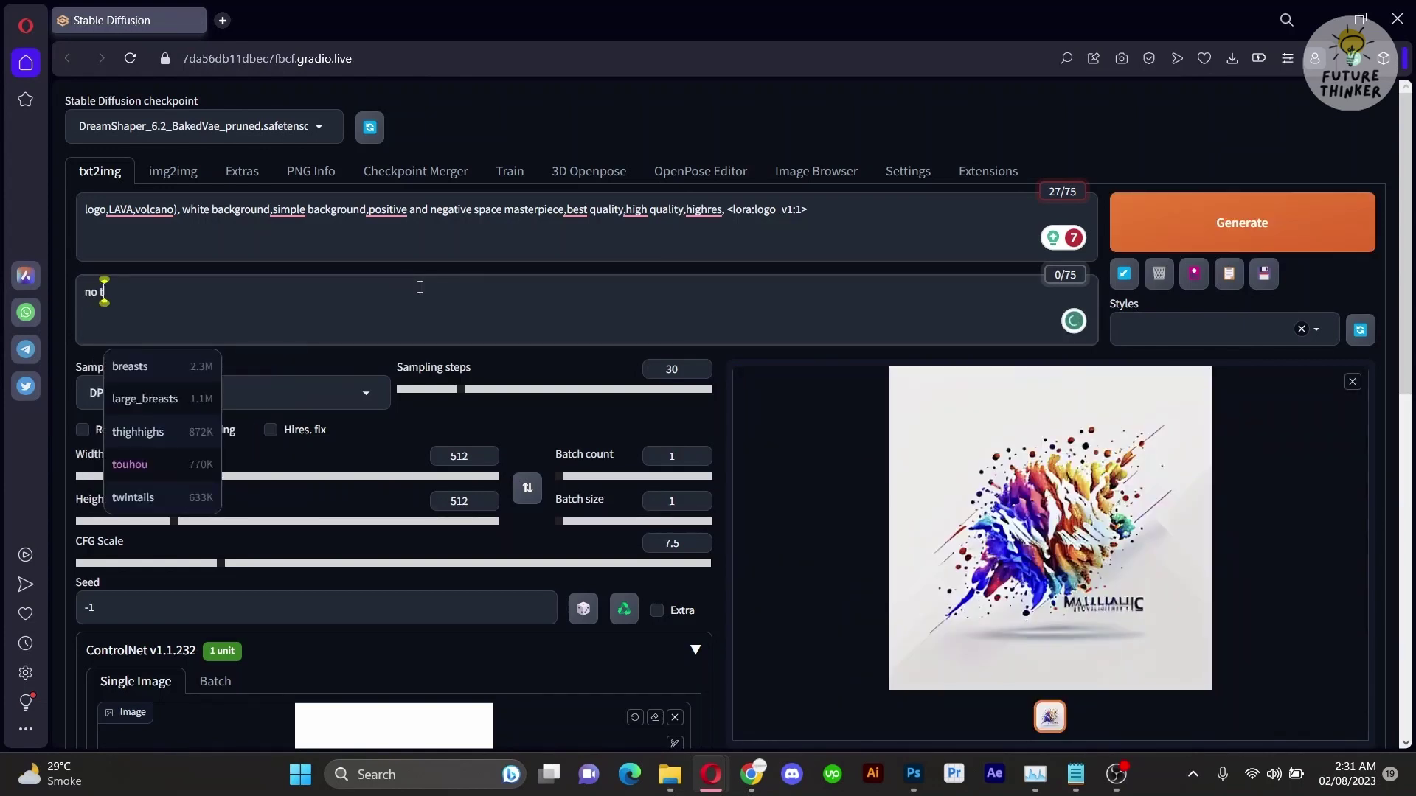
type("ext")
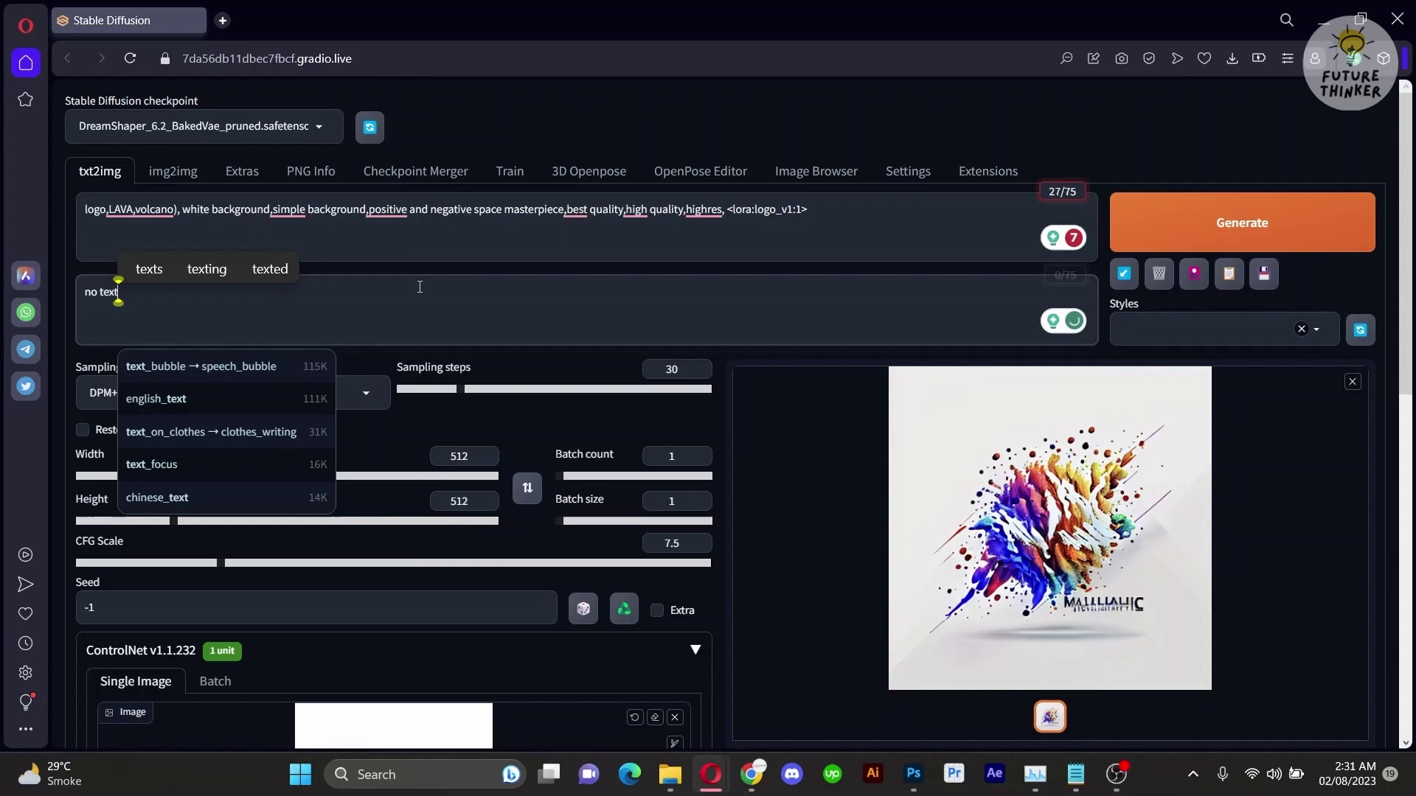
type(",")
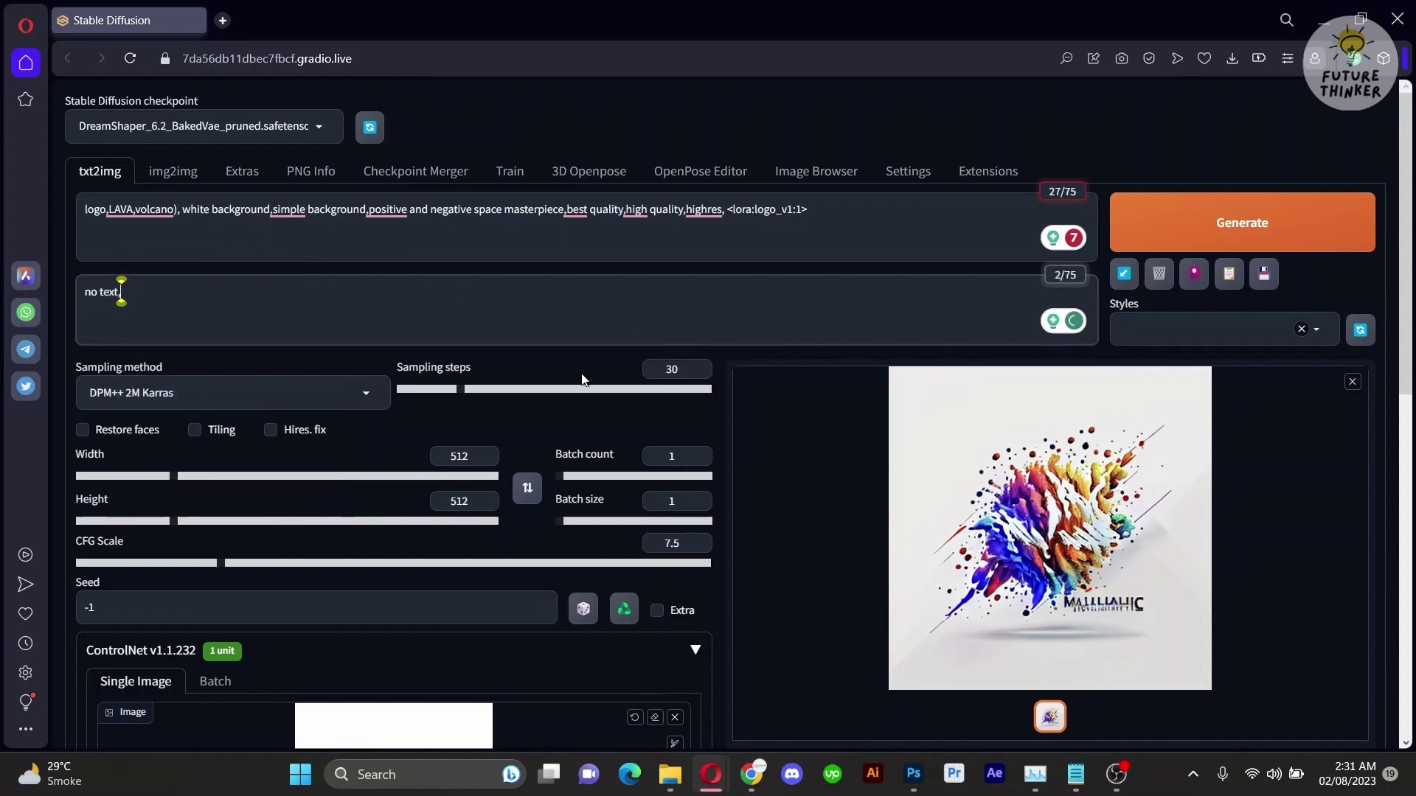
left_click_drag(459, 388, 451, 391)
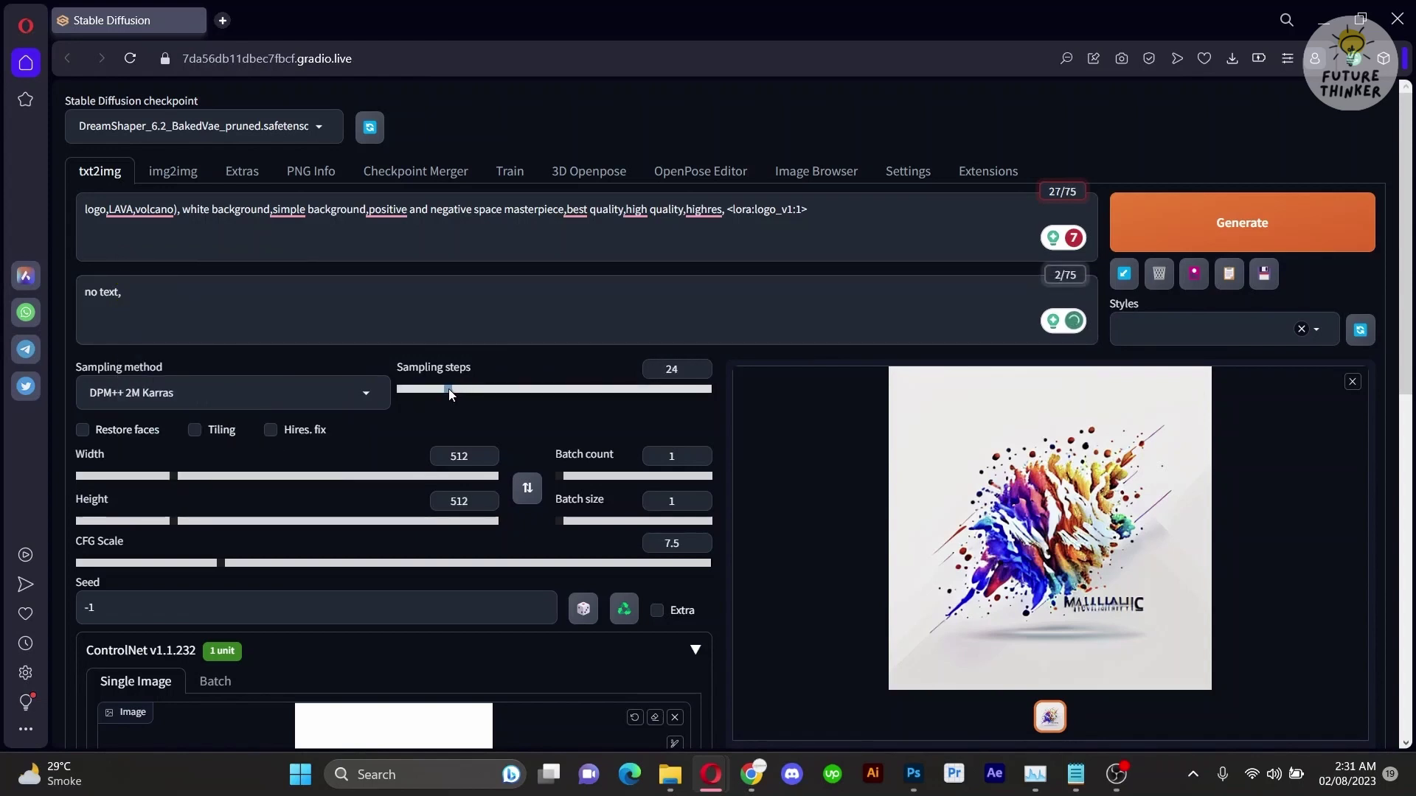
Regenerate the splash logo and view the result full size
scroll(450, 391, "down", 8)
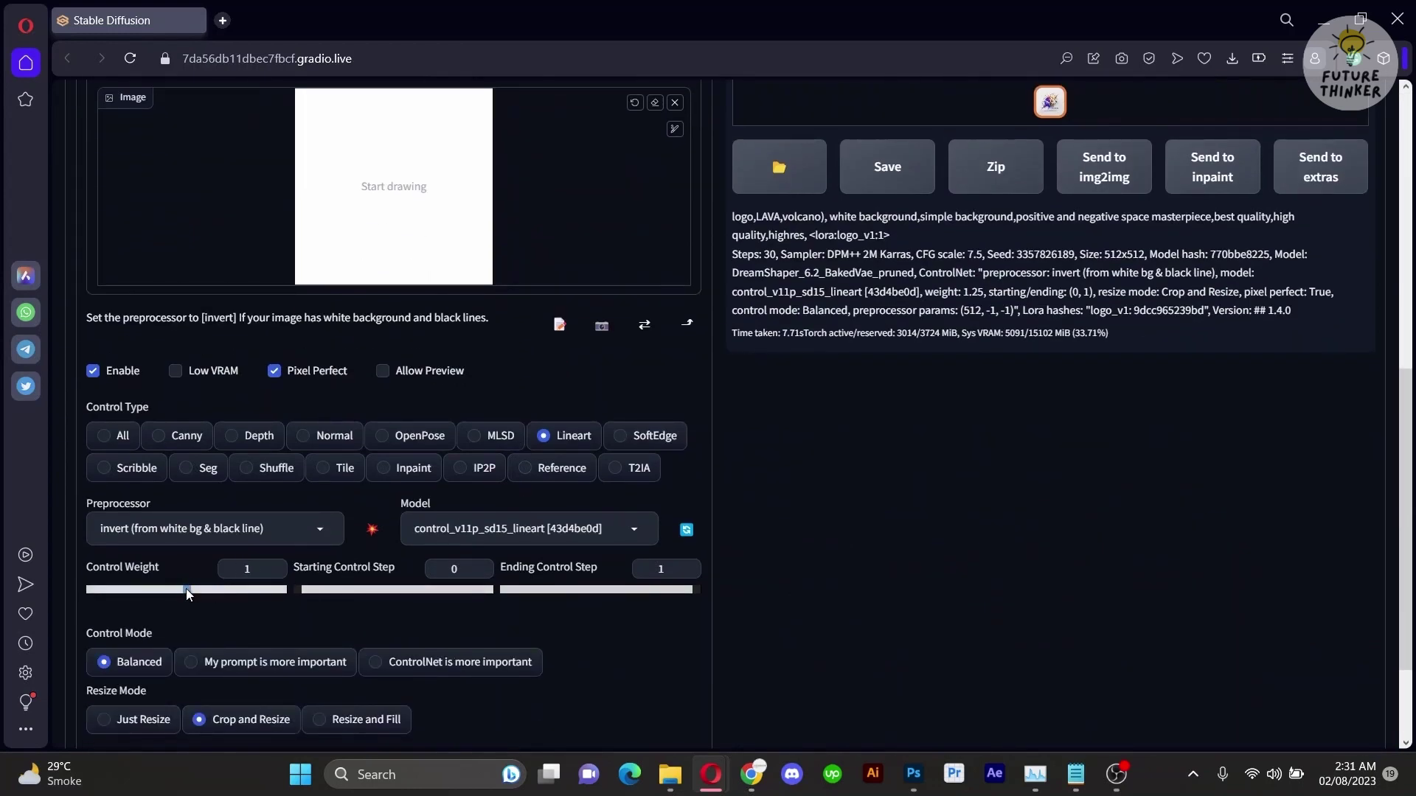
scroll(738, 406, "up", 8)
left_click(1252, 228)
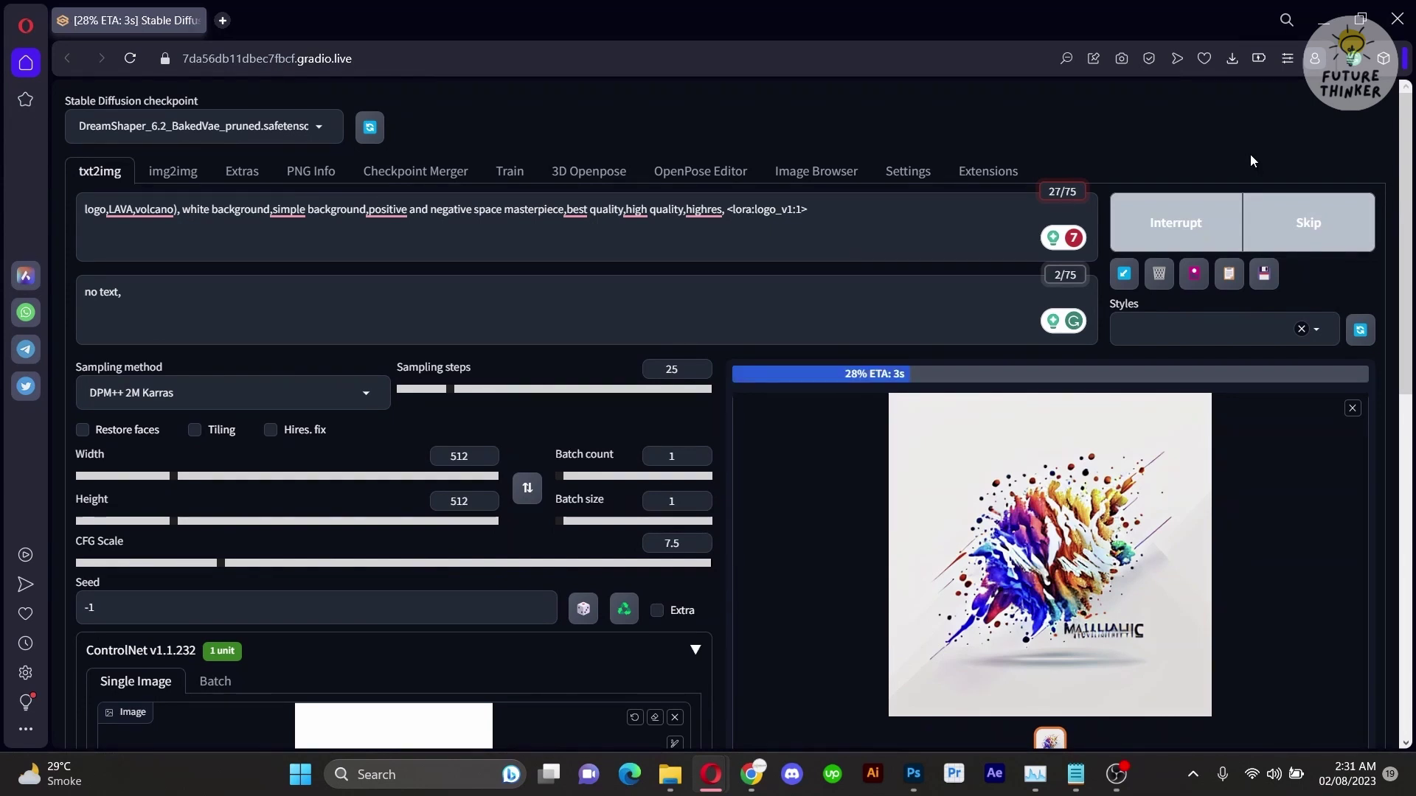
left_click(1091, 559)
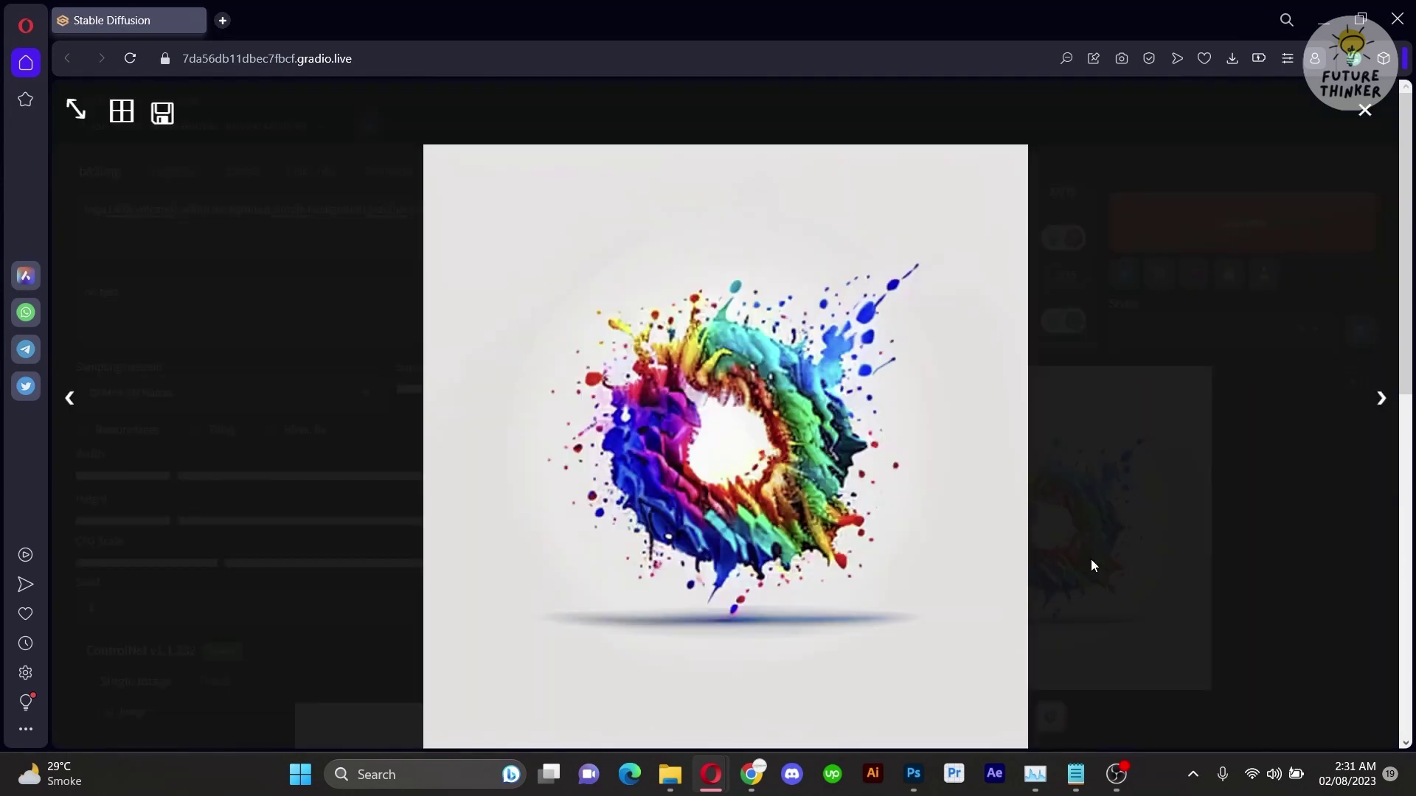
Insert 'ultra sharp, had quality,' after 'highres,' in the prompt
left_click(1364, 111)
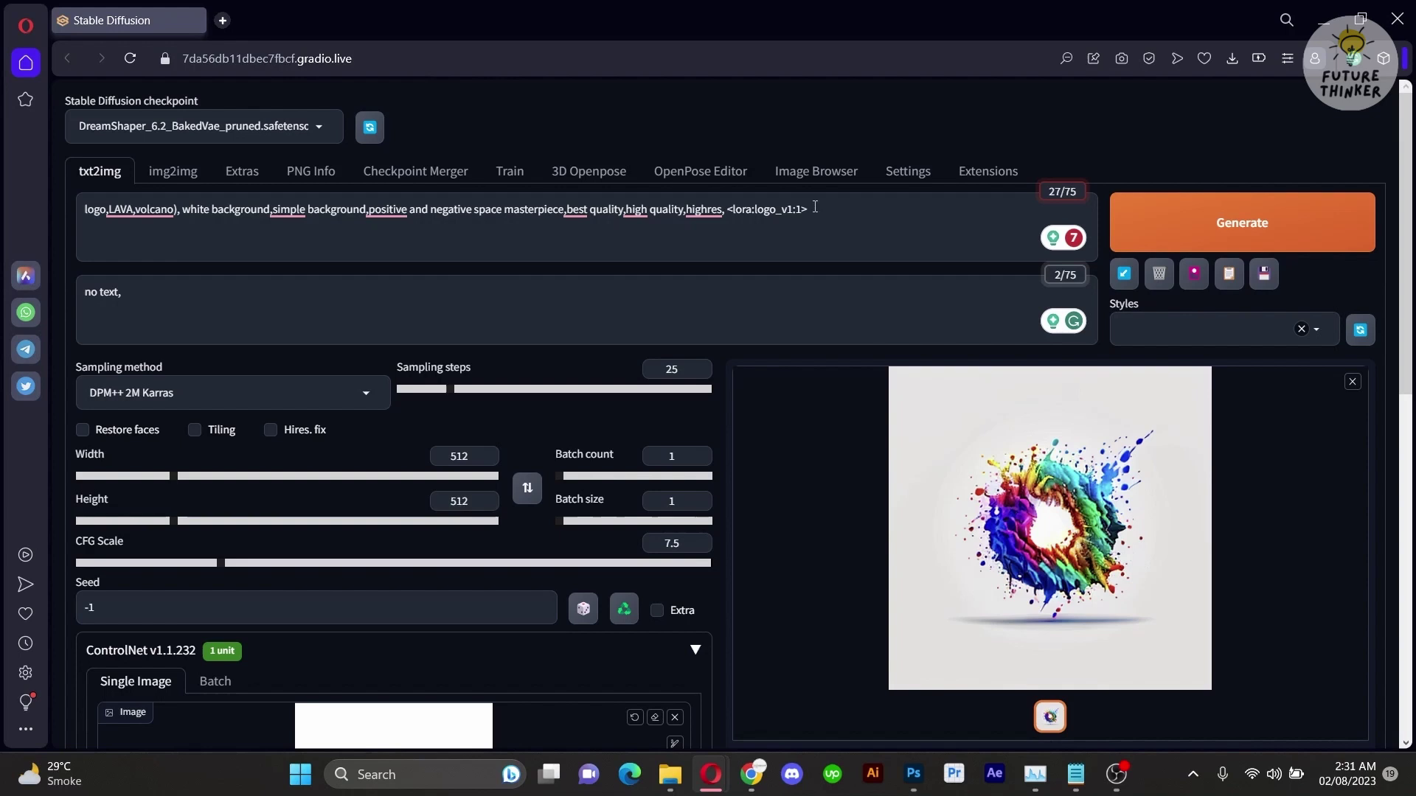
left_click(731, 221)
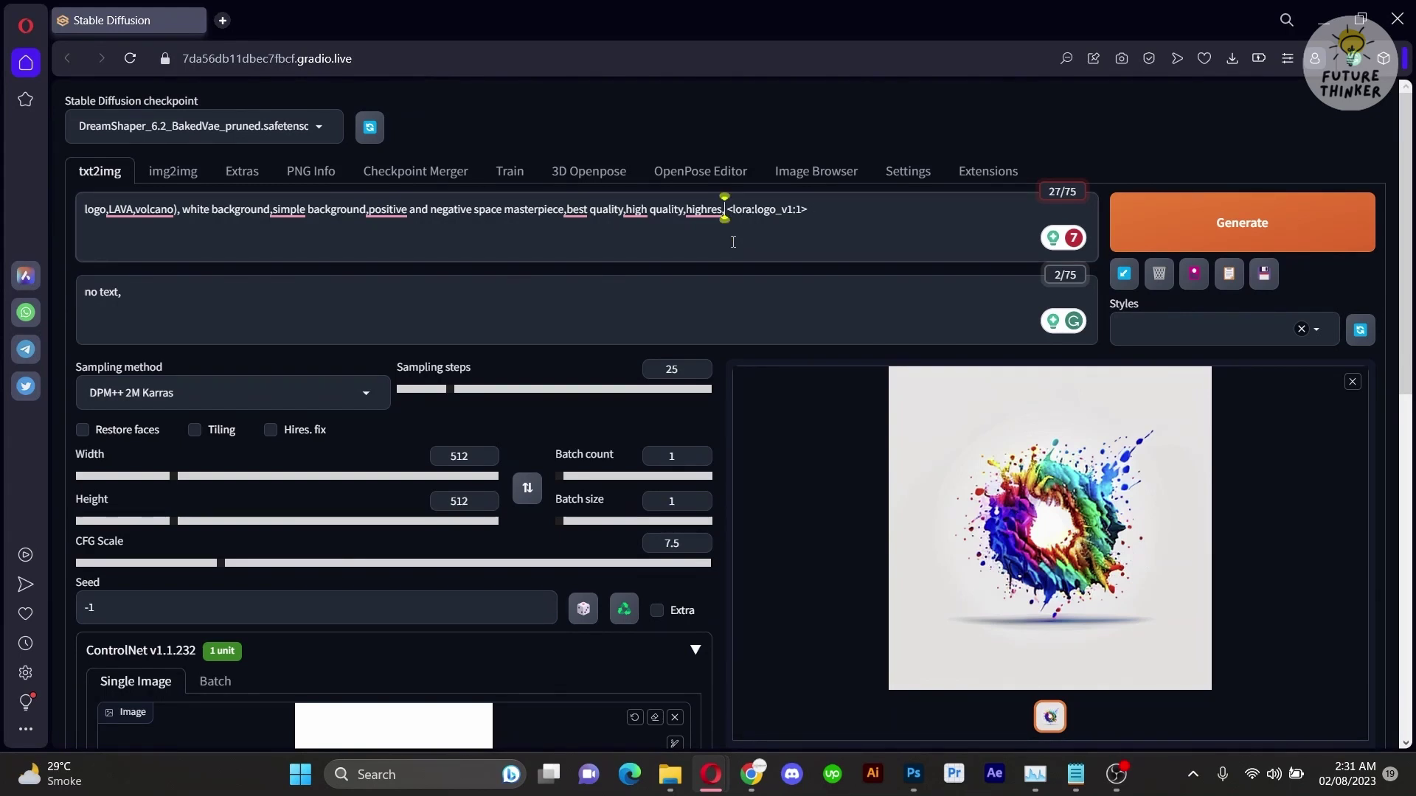
type("ultra")
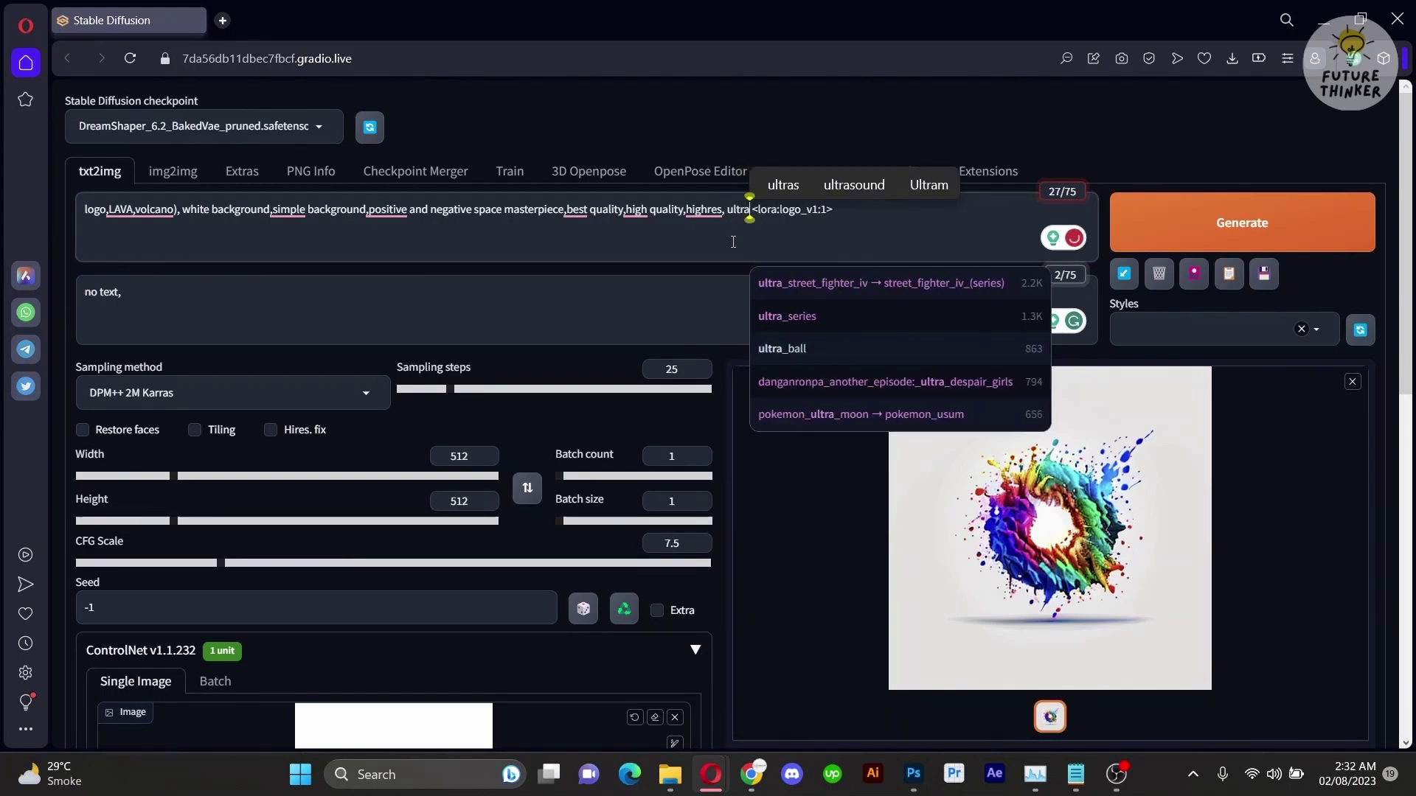
type(" sharp")
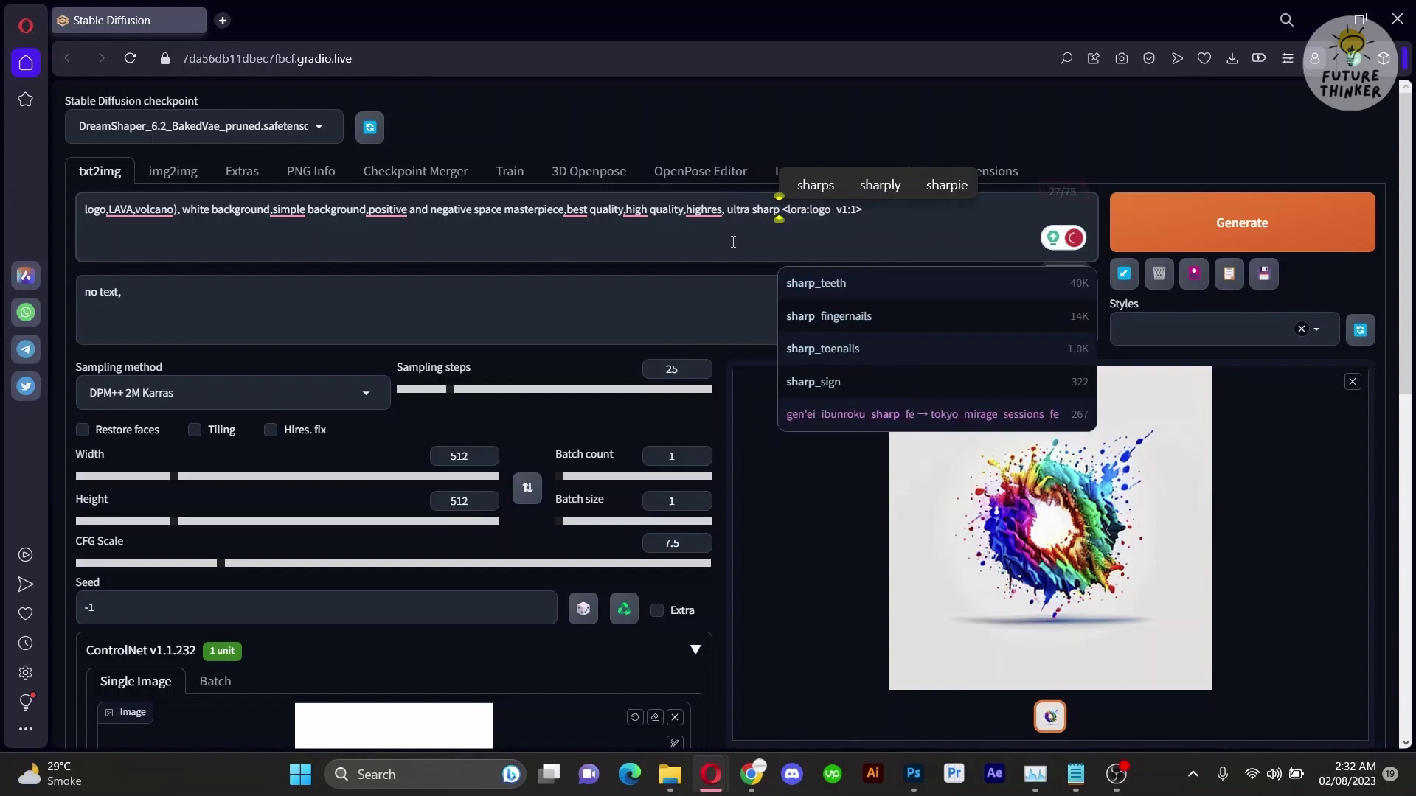
type(",")
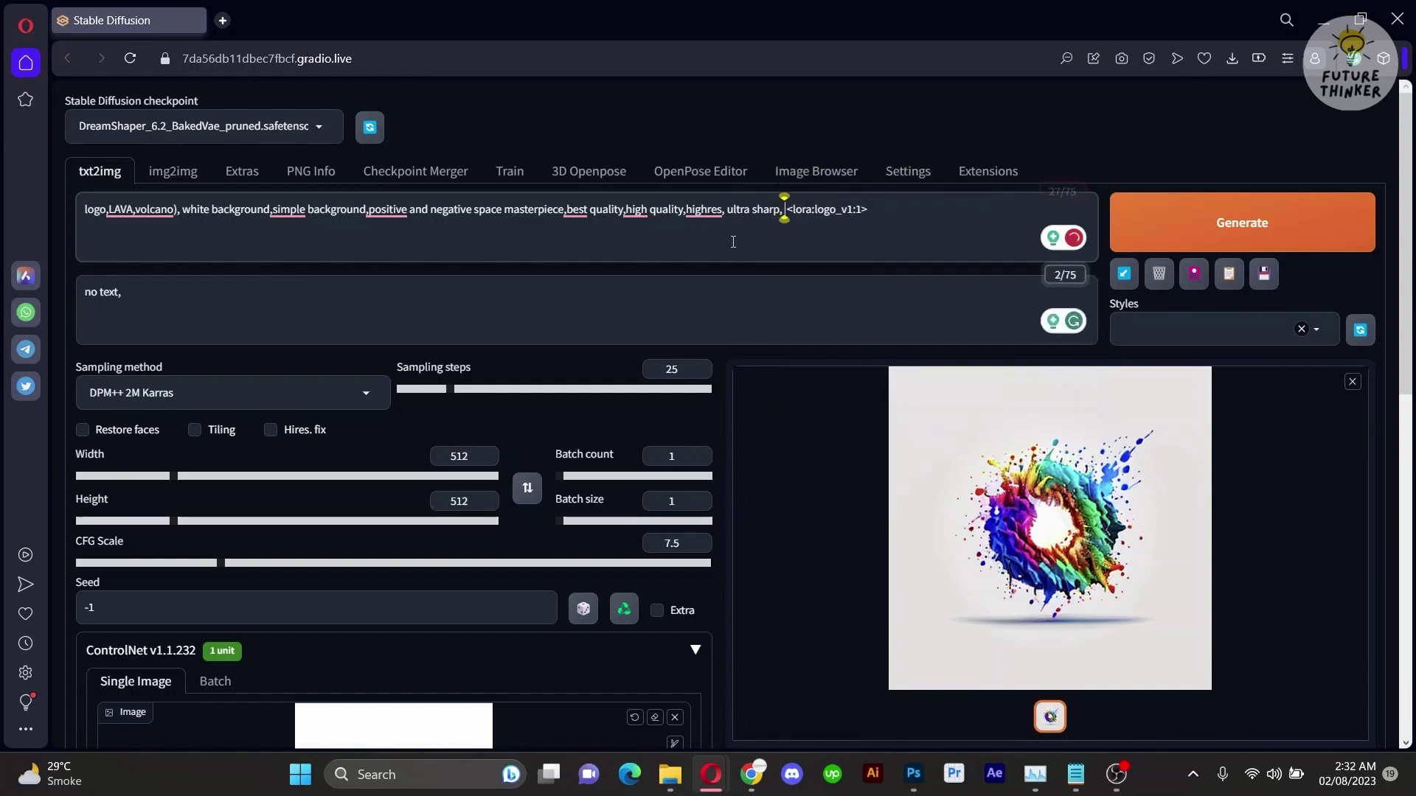
type(" had quali")
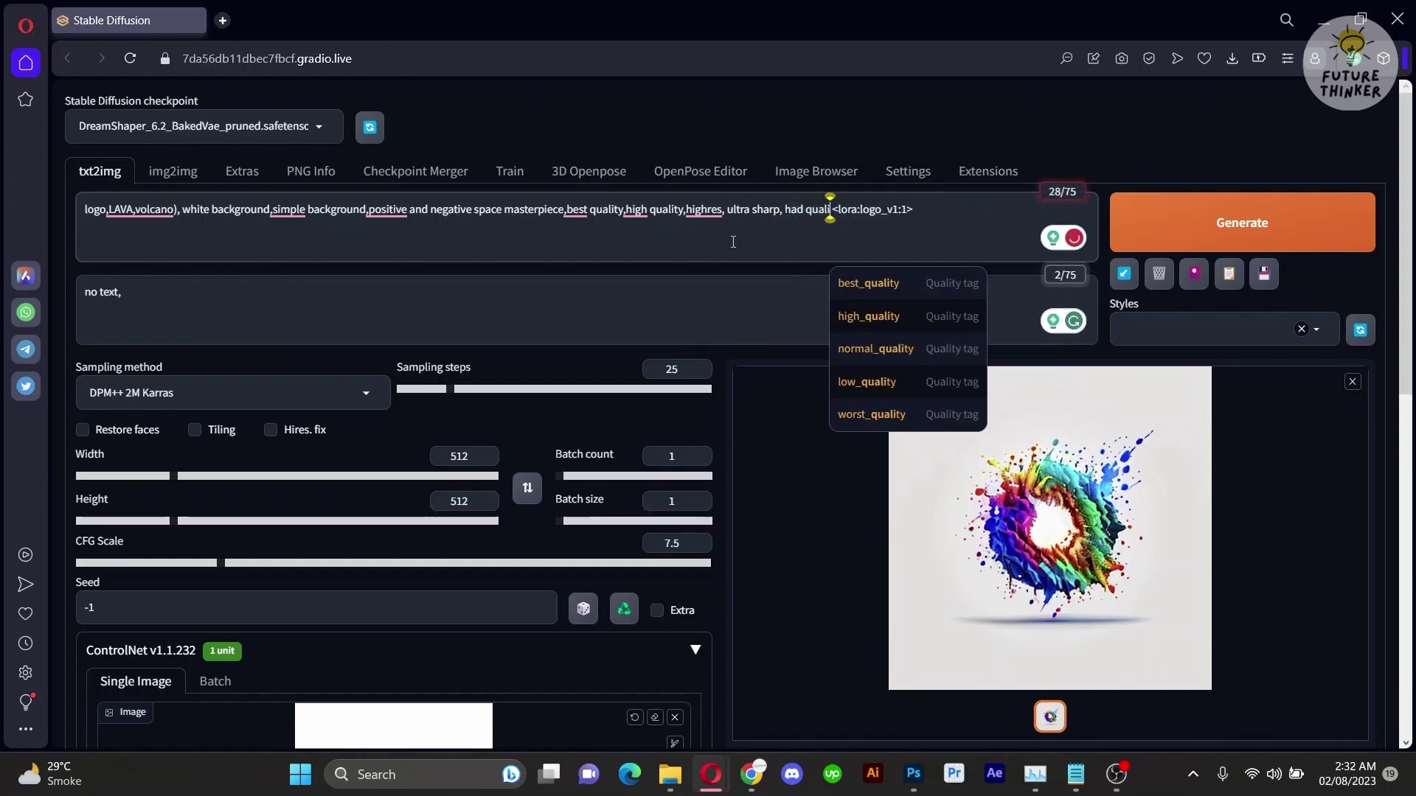
type("ty,")
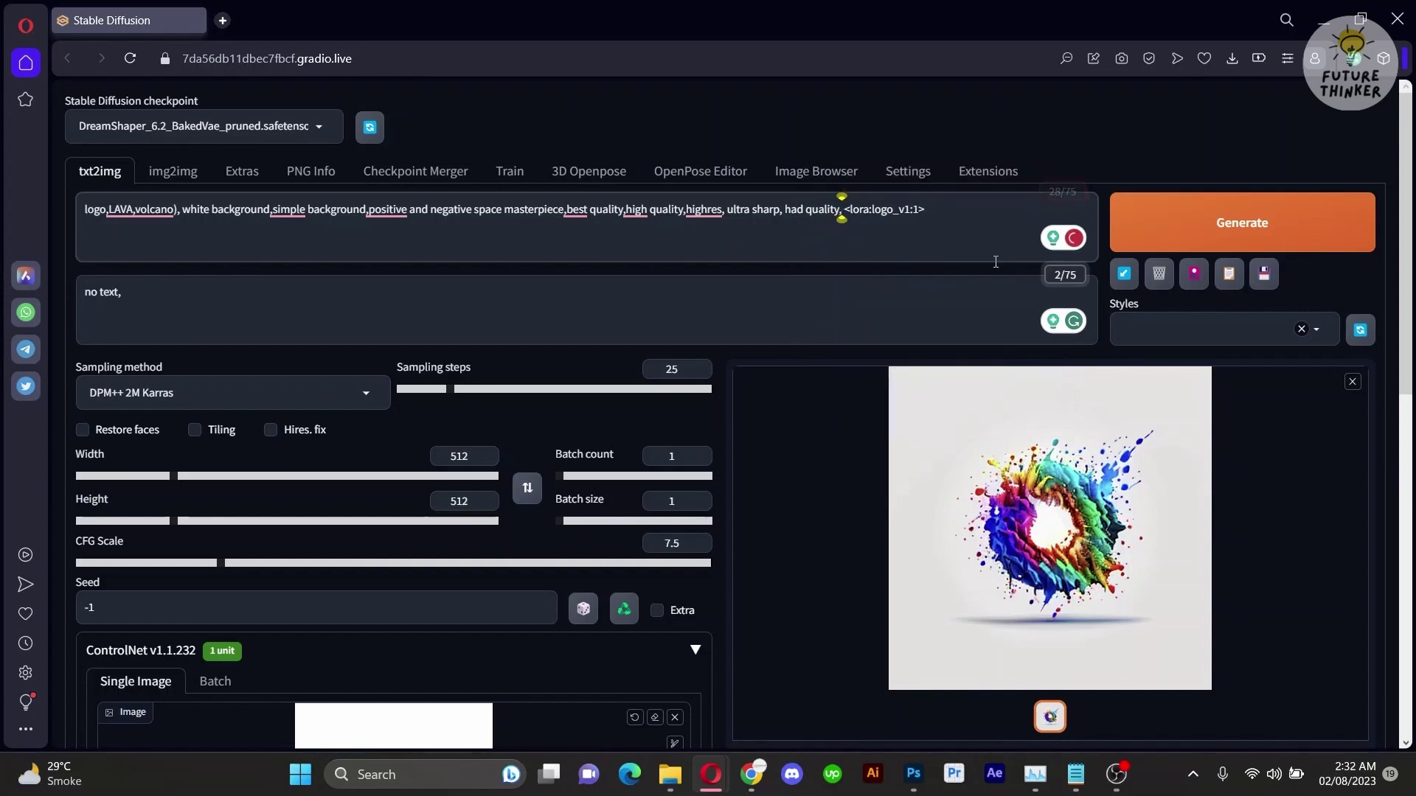
Generate a new multicolour splash logo and preview it full size
left_click(1215, 225)
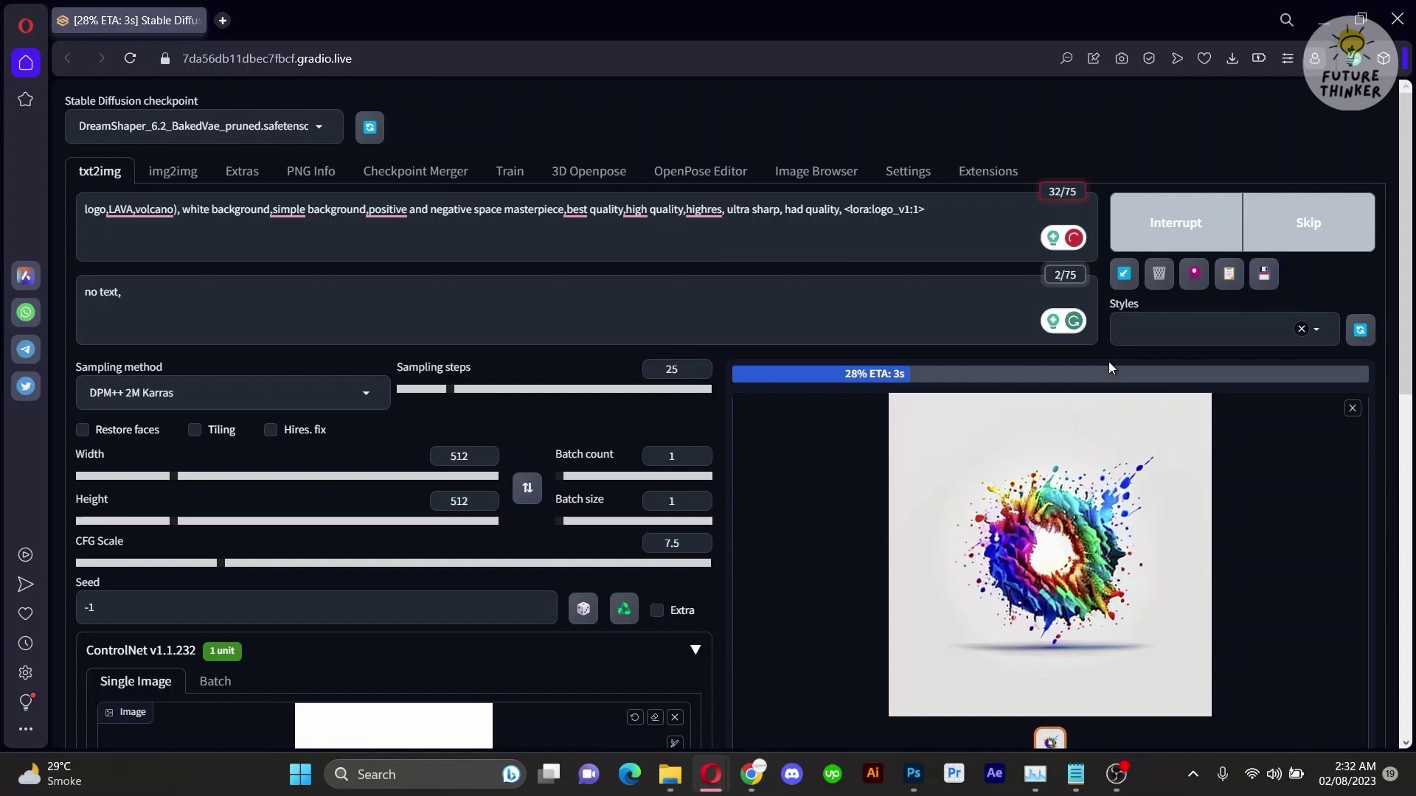
left_click(959, 458)
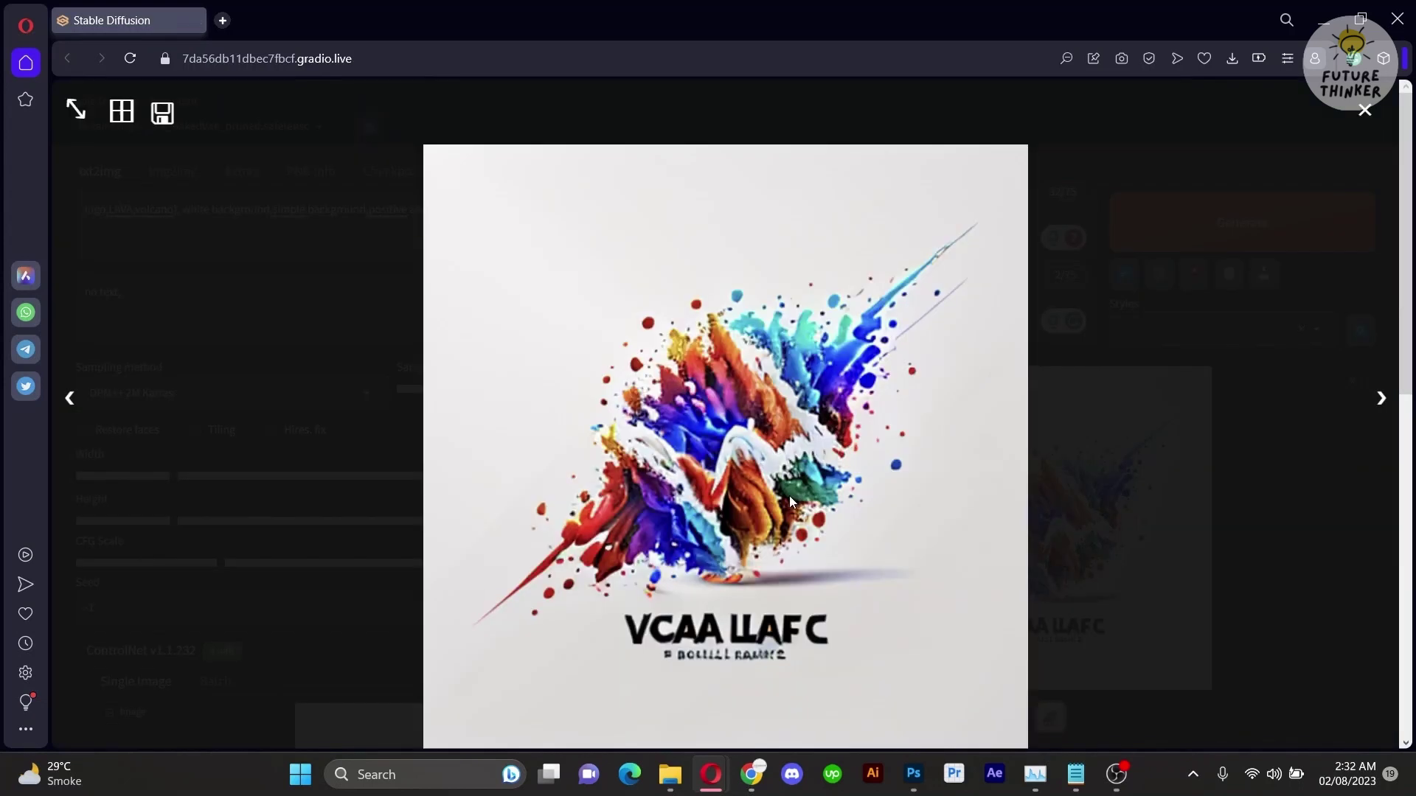
left_click(1229, 287)
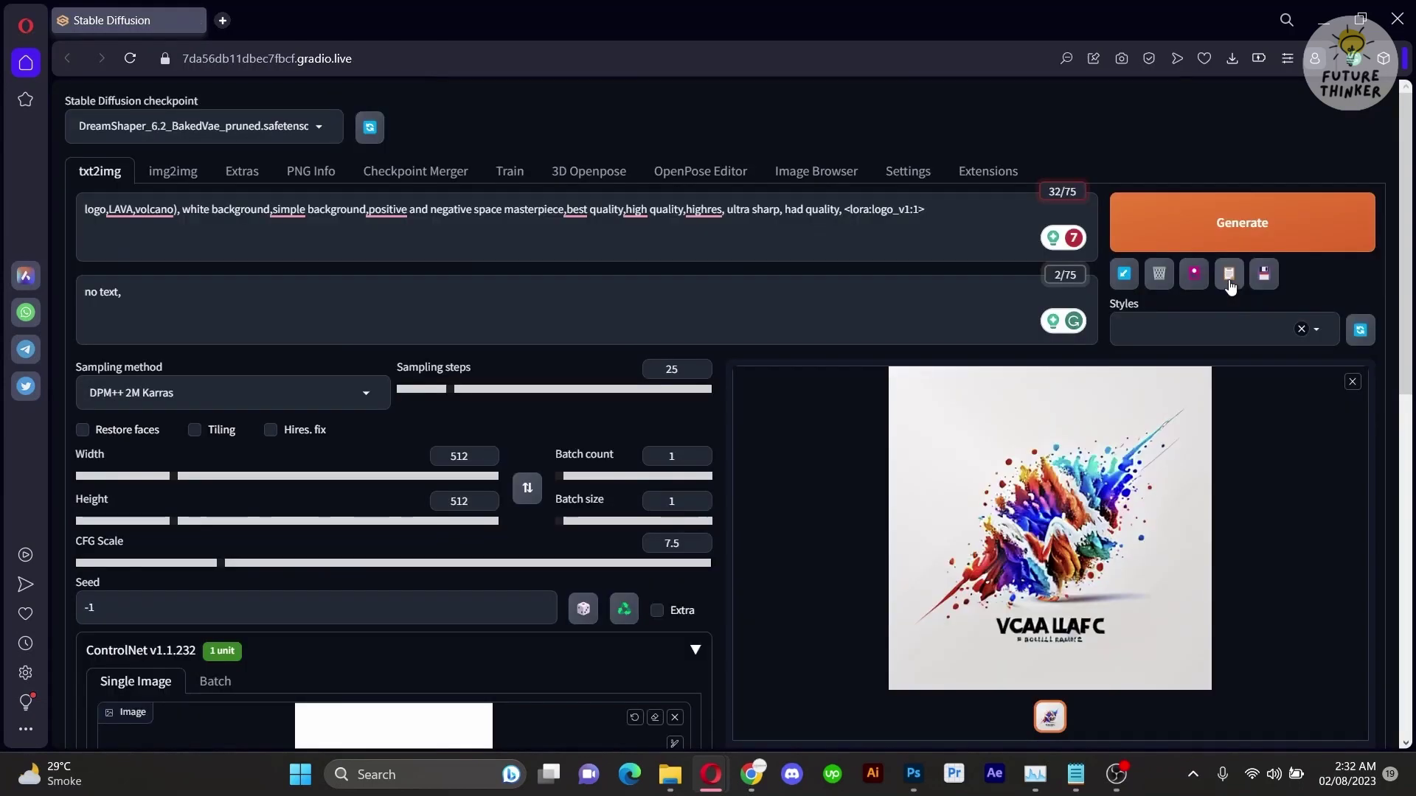
scroll(1224, 346, "down", 3)
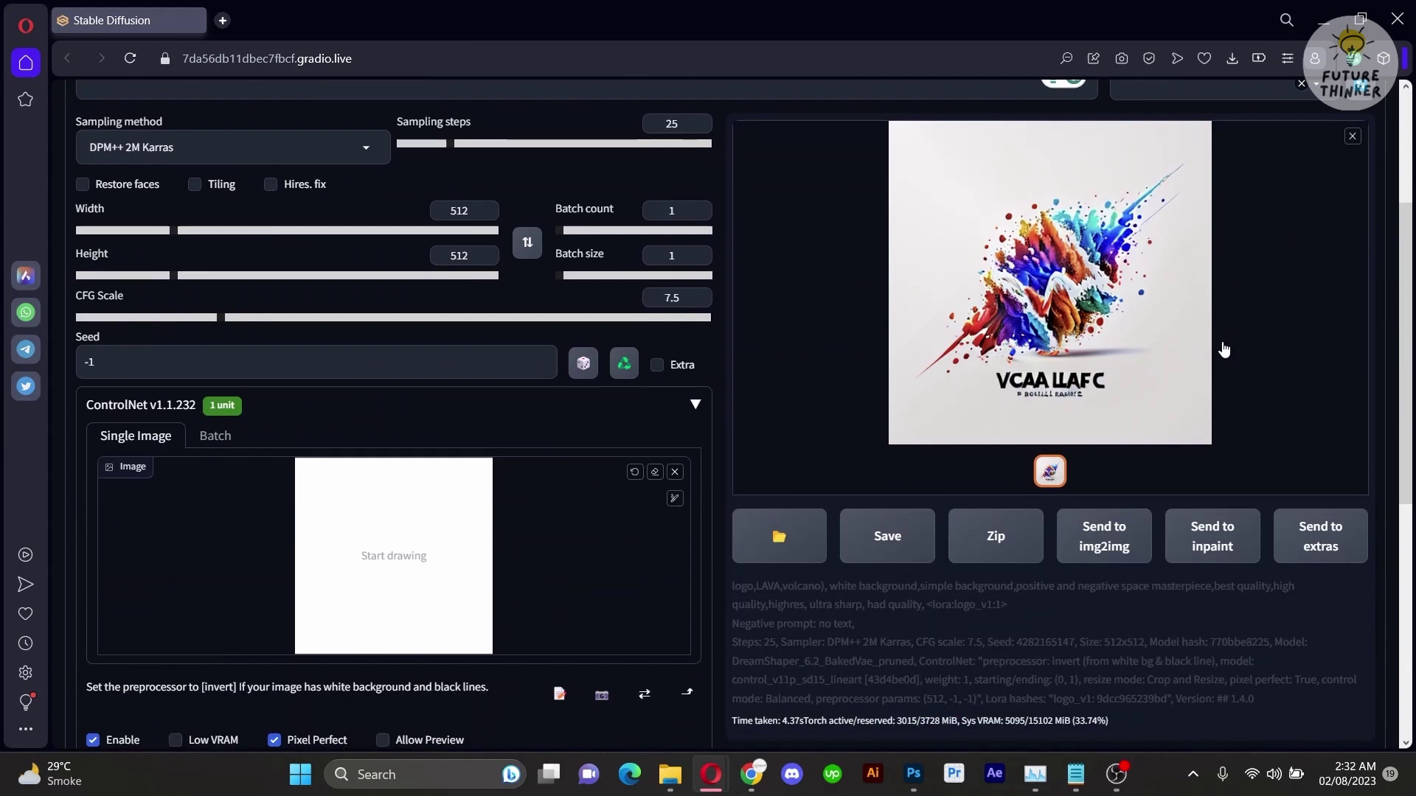
Upscale the logo 4x in Extras with 4x-UltraSharp, Upscaler 2 visibility 0.244
left_click(1325, 540)
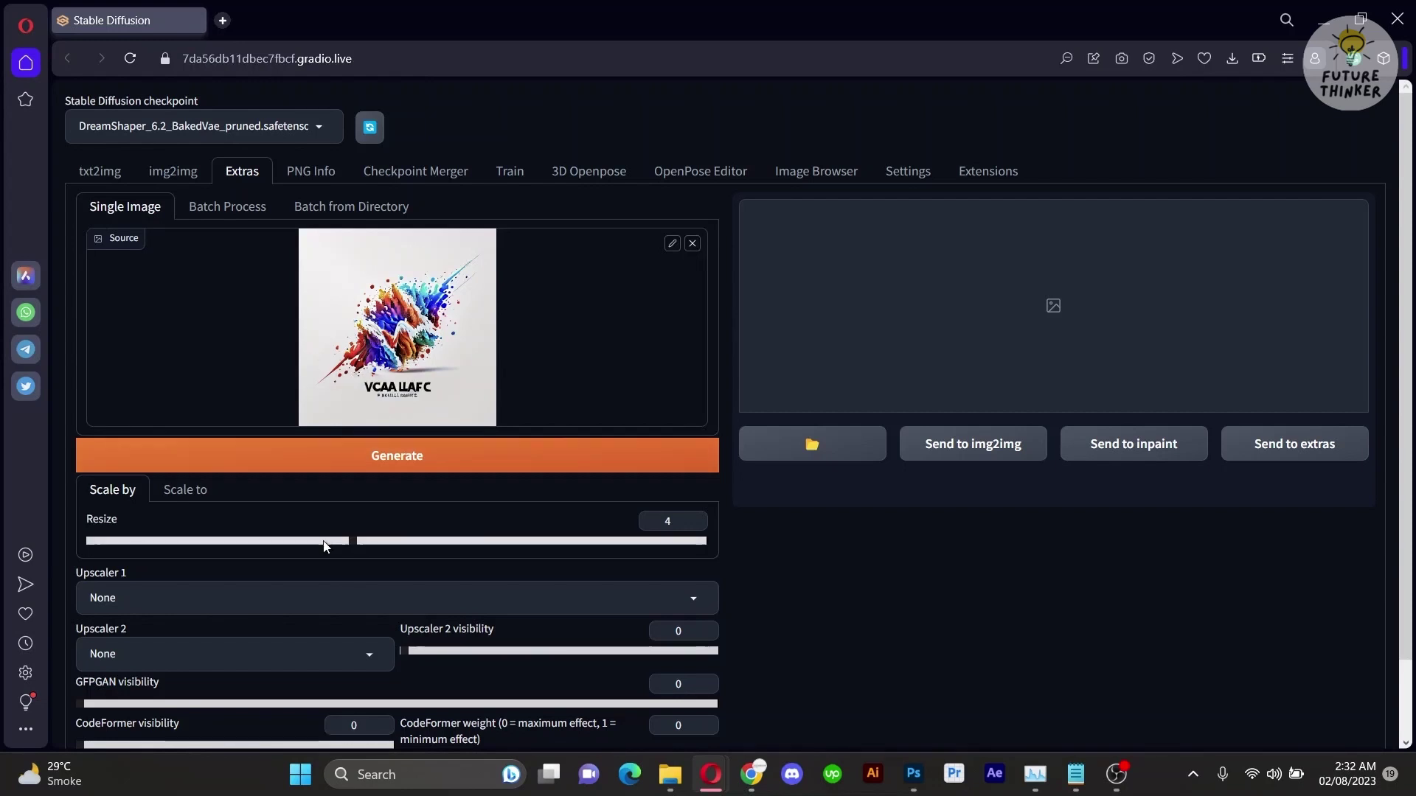
left_click(310, 586)
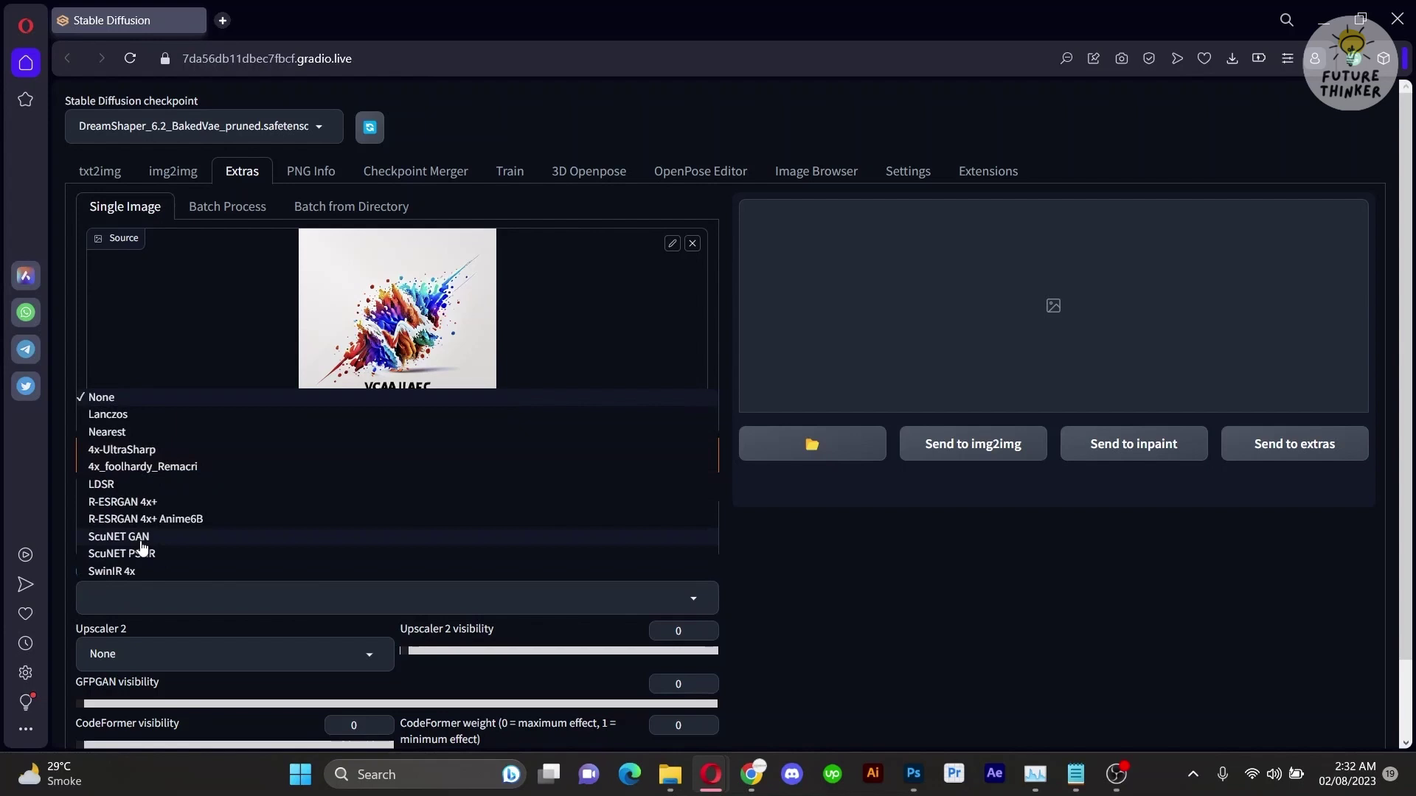
left_click(122, 449)
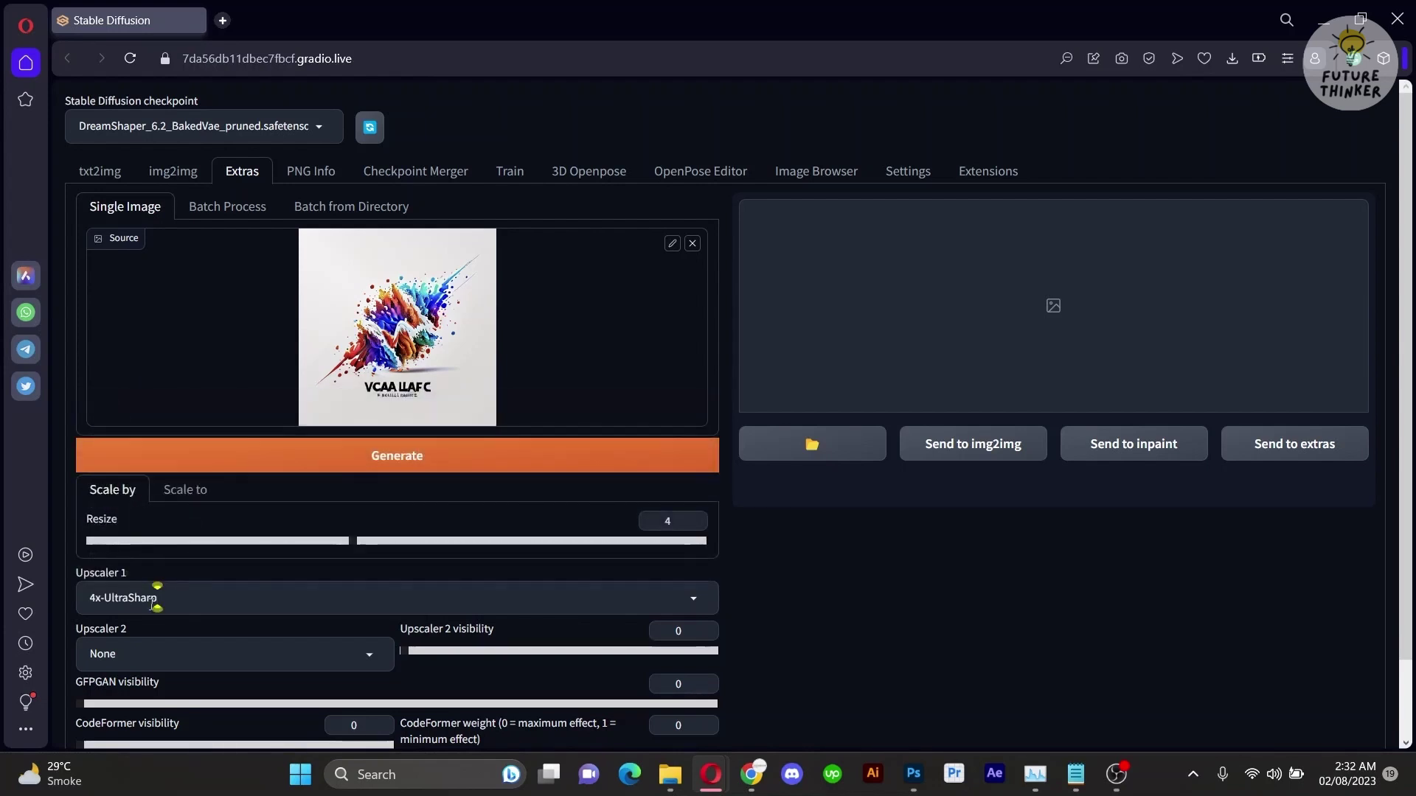
mouse_move(351, 542)
left_mouse_down()
mouse_move(375, 537)
mouse_move(353, 537)
left_mouse_up()
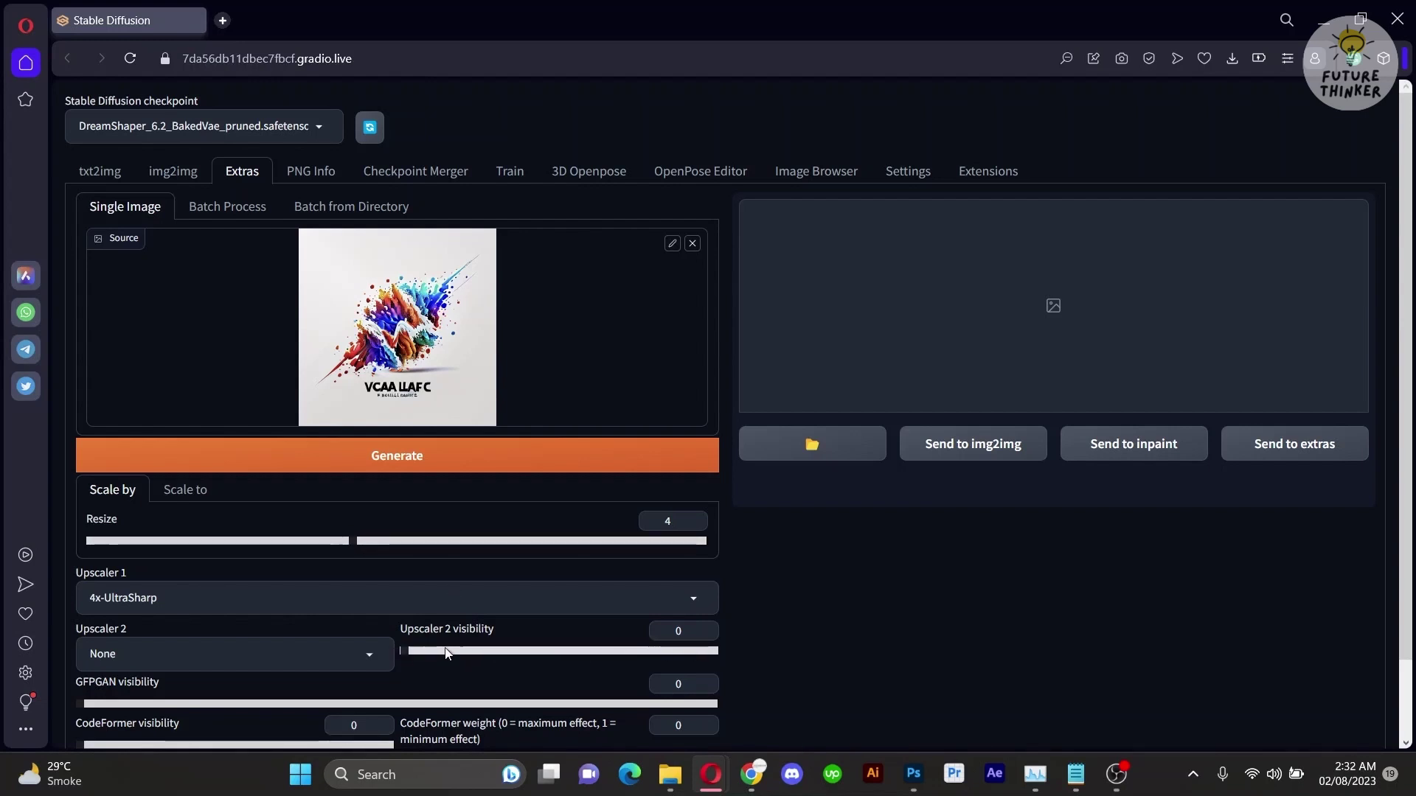
left_click_drag(417, 651, 481, 648)
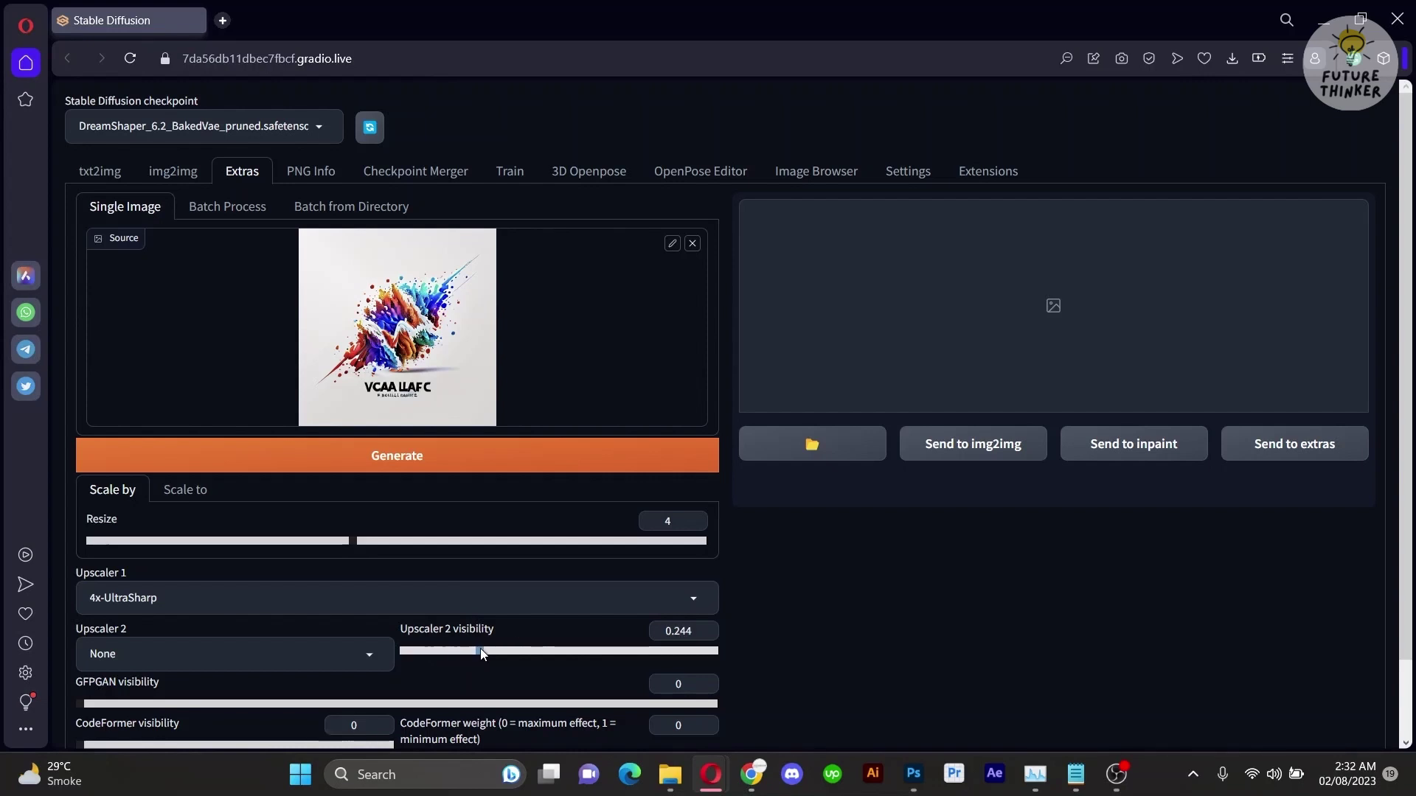
left_click(441, 461)
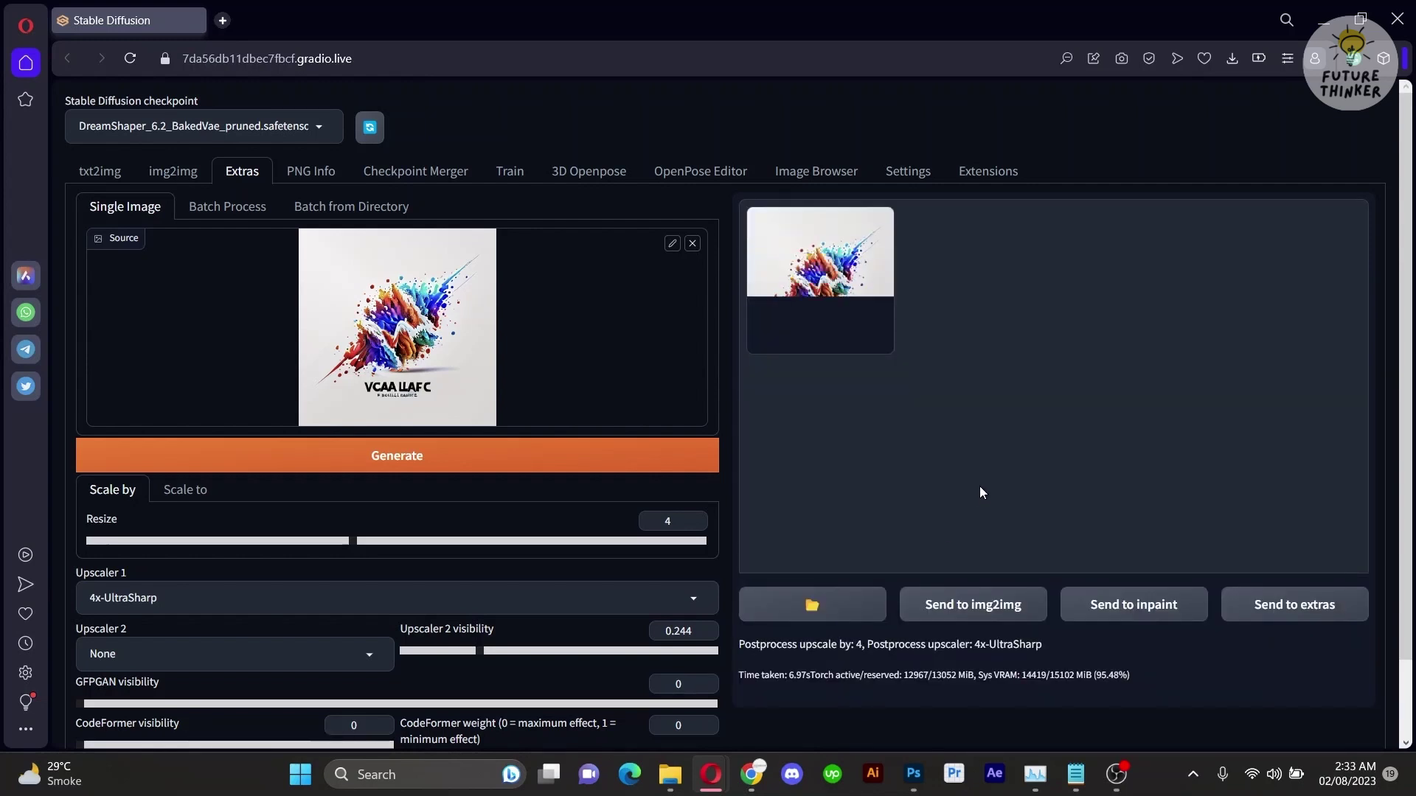
Inspect the upscaled logo, then re-upscale with GFPGAN visibility around 0.1
left_click(830, 313)
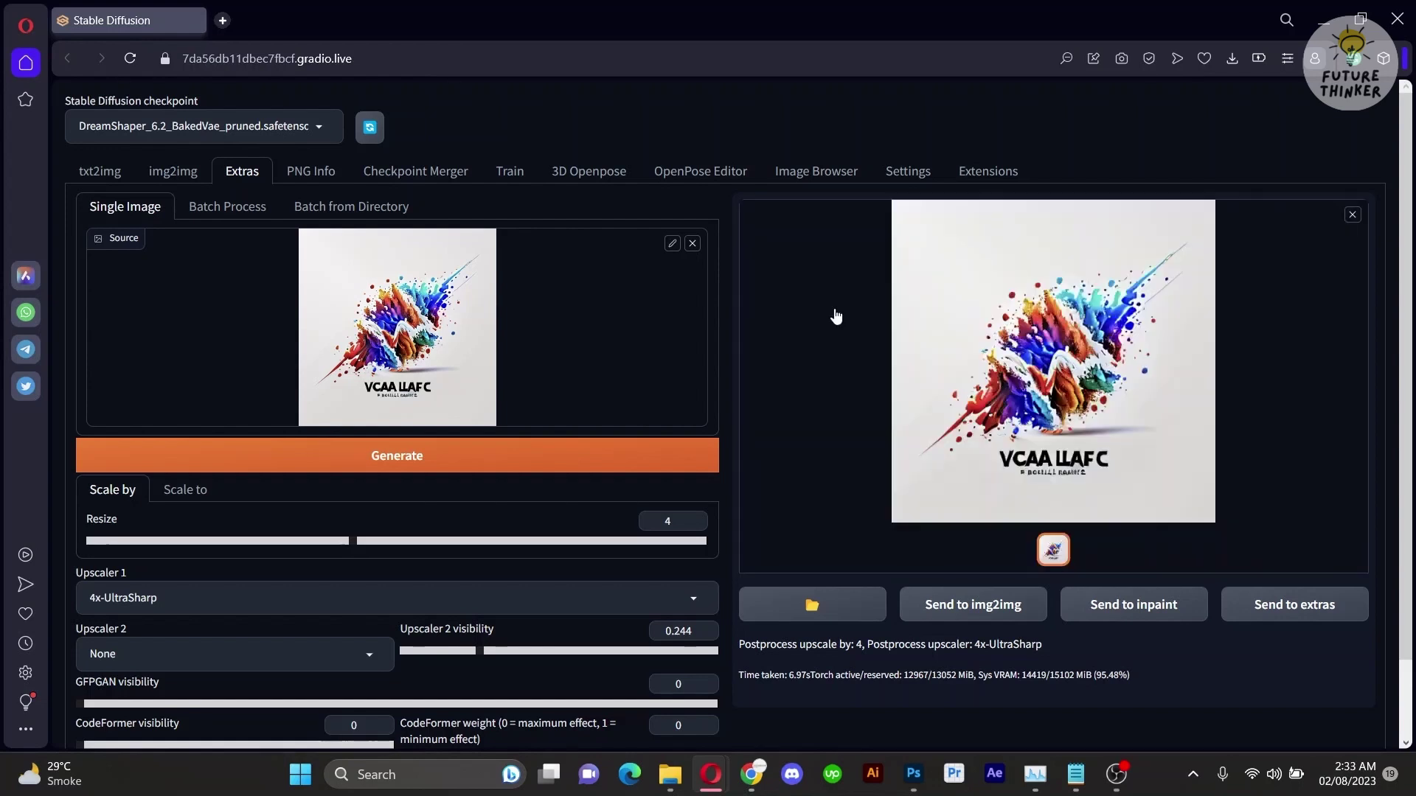
left_click(1062, 355)
left_click(1290, 324)
scroll(378, 493, "down", 2)
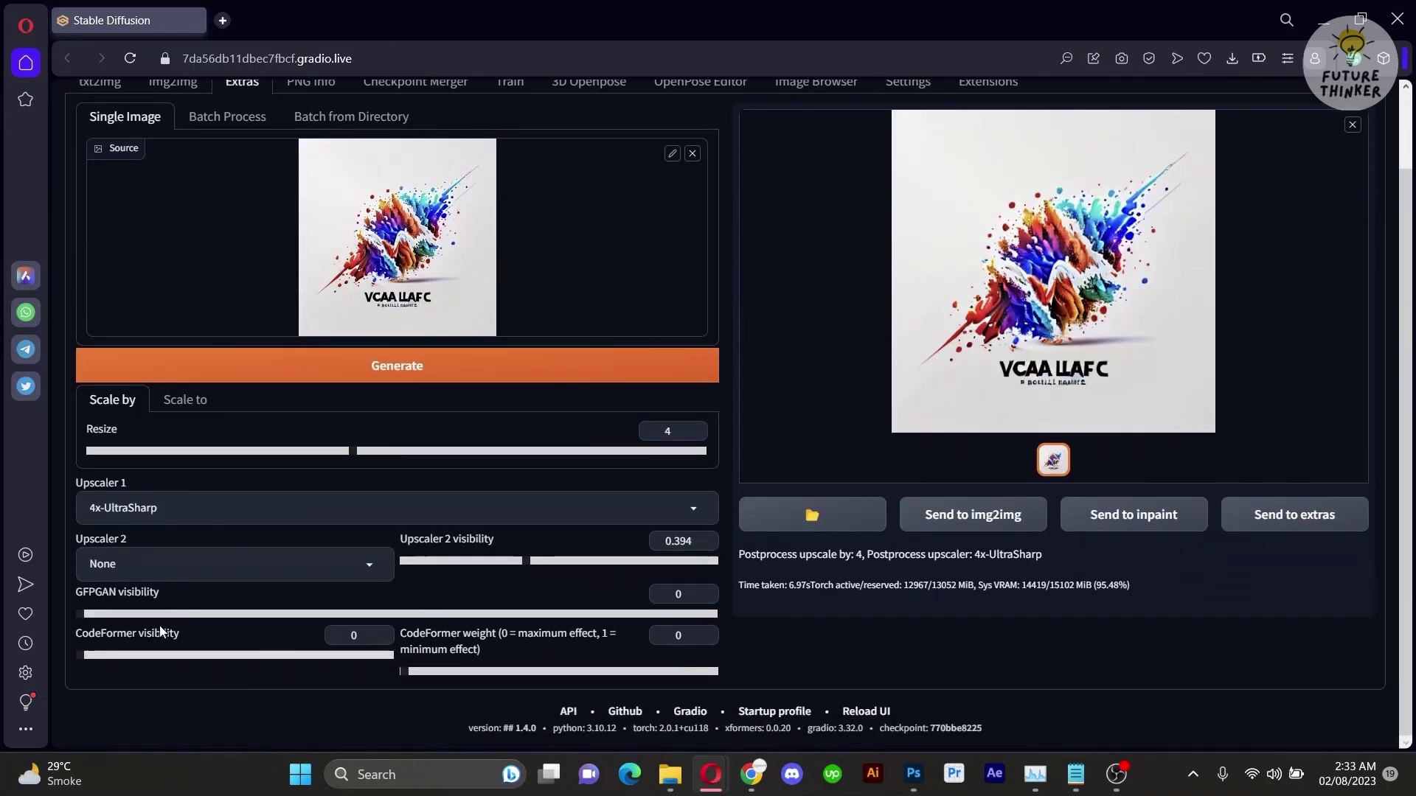
left_click(141, 613)
left_click(516, 366)
Save the full-size upscaled logo image to disk
scroll(1209, 409, "up", 2)
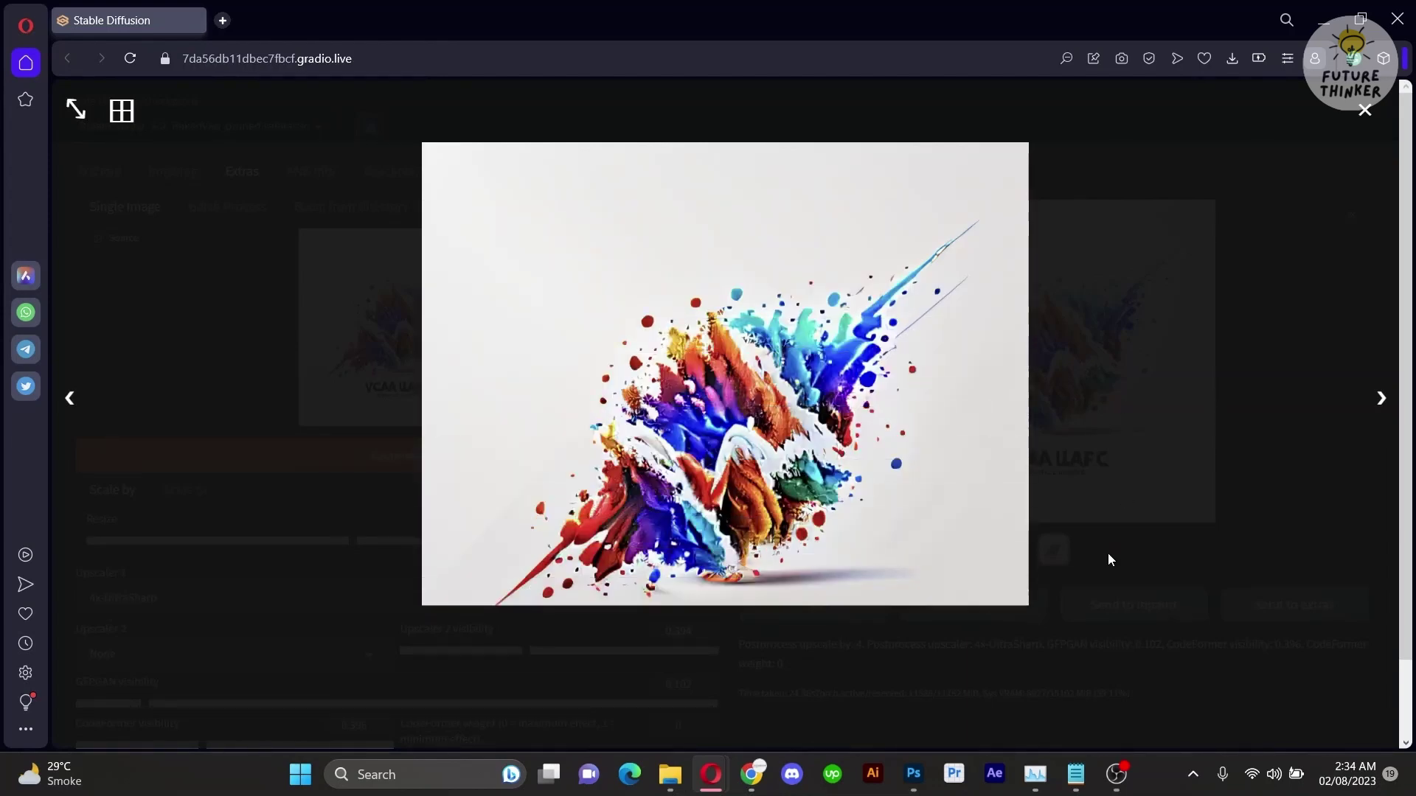
right_click(760, 508)
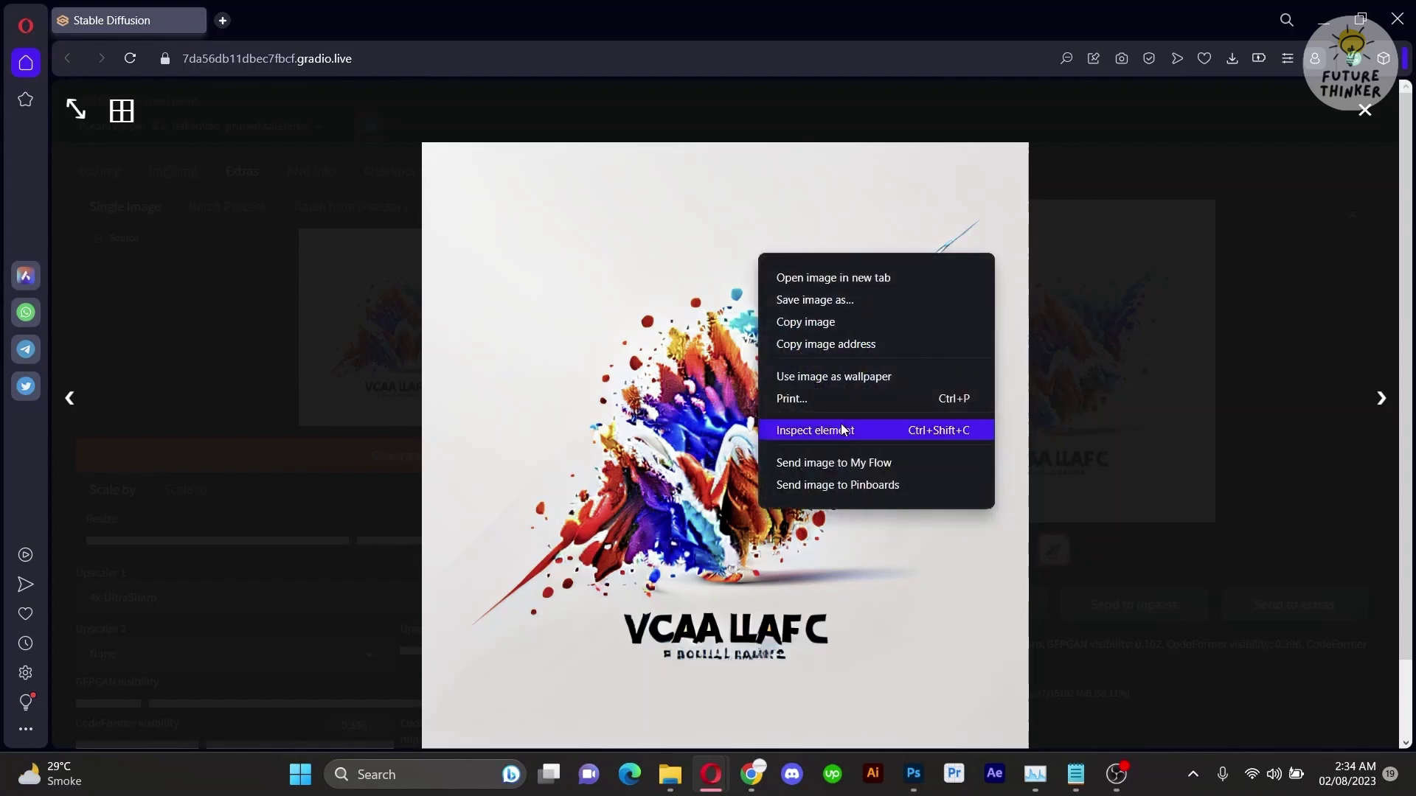
left_click(813, 302)
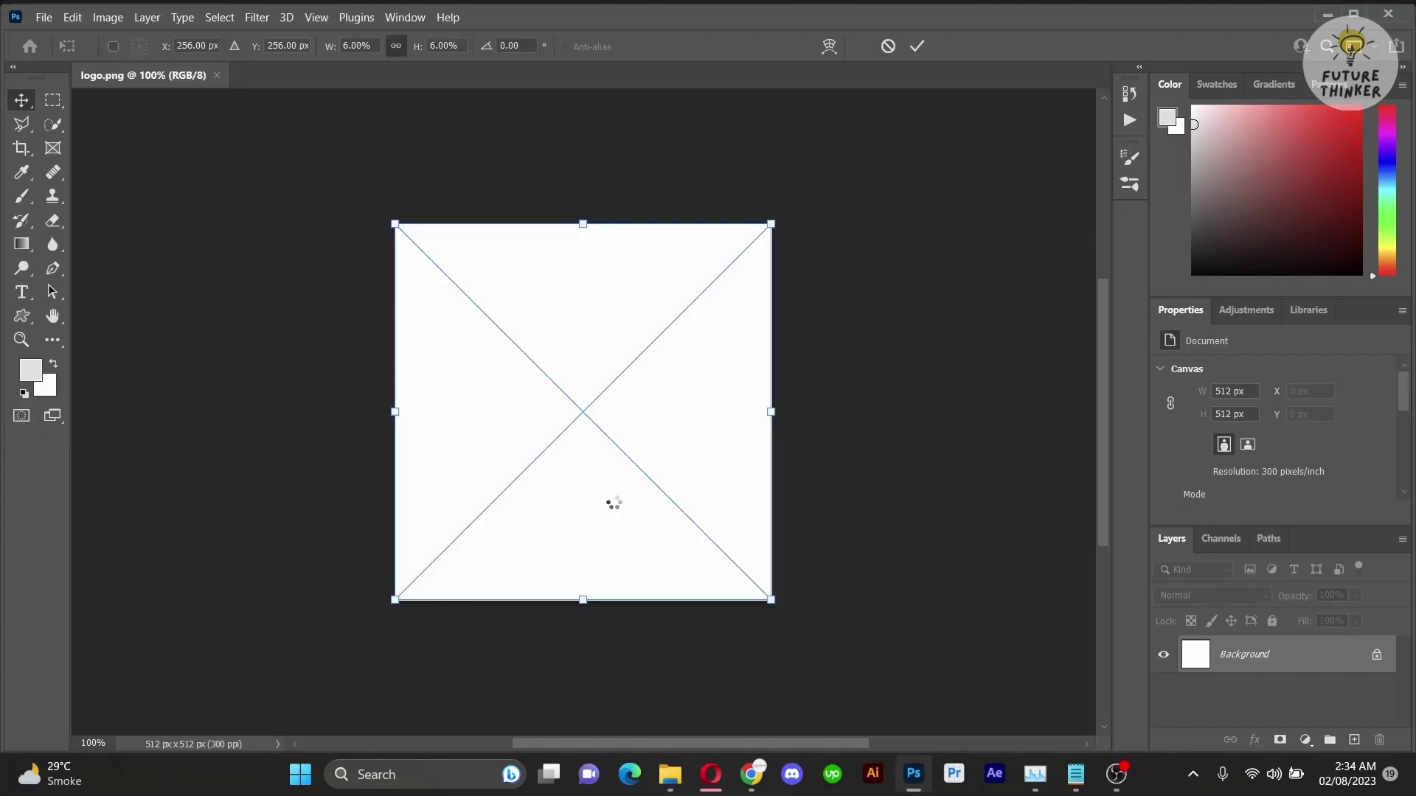
Place the logo and clone-stamp over the garbled lettering beneath the splash
key("Return")
key("ctrl+0")
key("s")
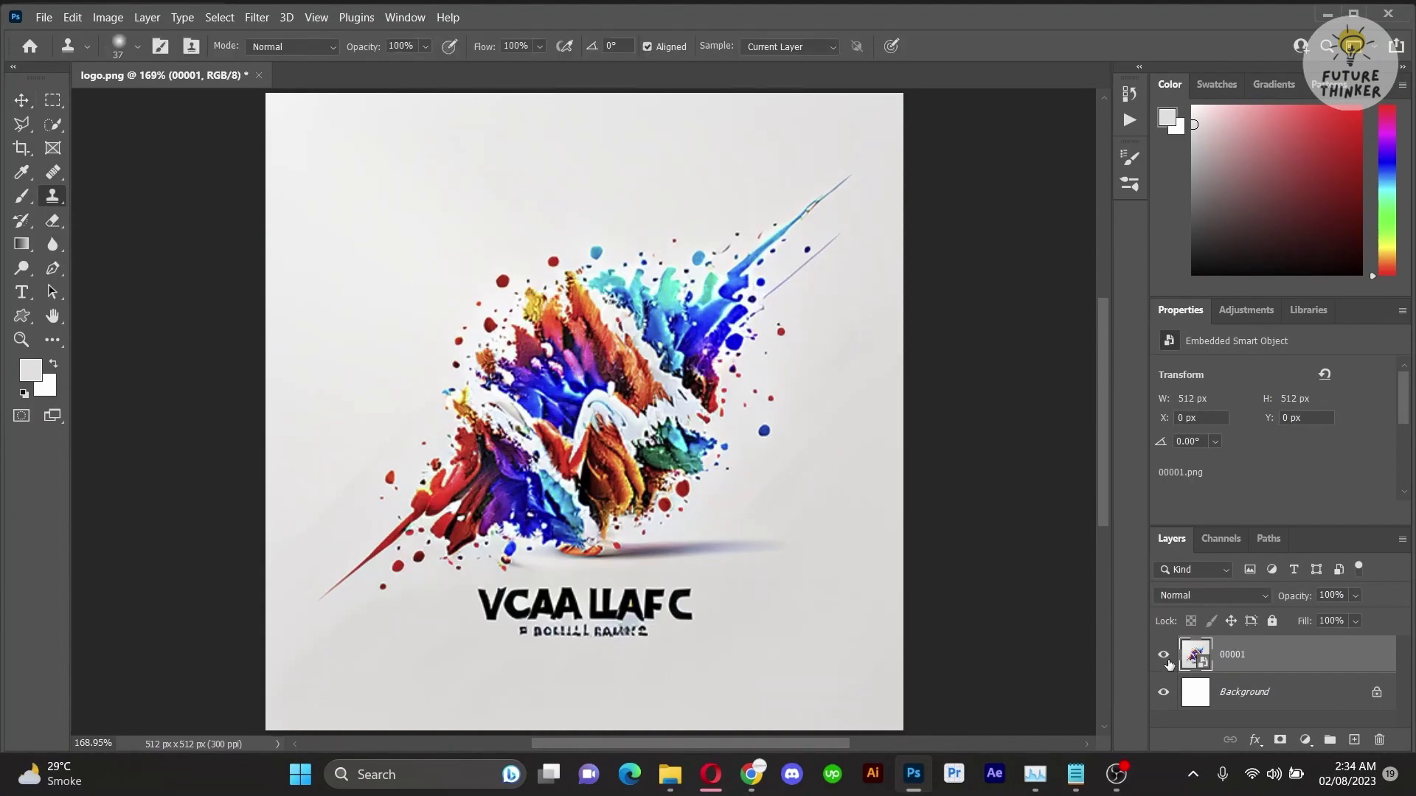
mouse_move(662, 612)
left_mouse_down()
mouse_move(497, 615)
mouse_move(670, 595)
mouse_move(610, 616)
left_mouse_up()
Type 'VOLCANIC' below the splash and centre it
key("t")
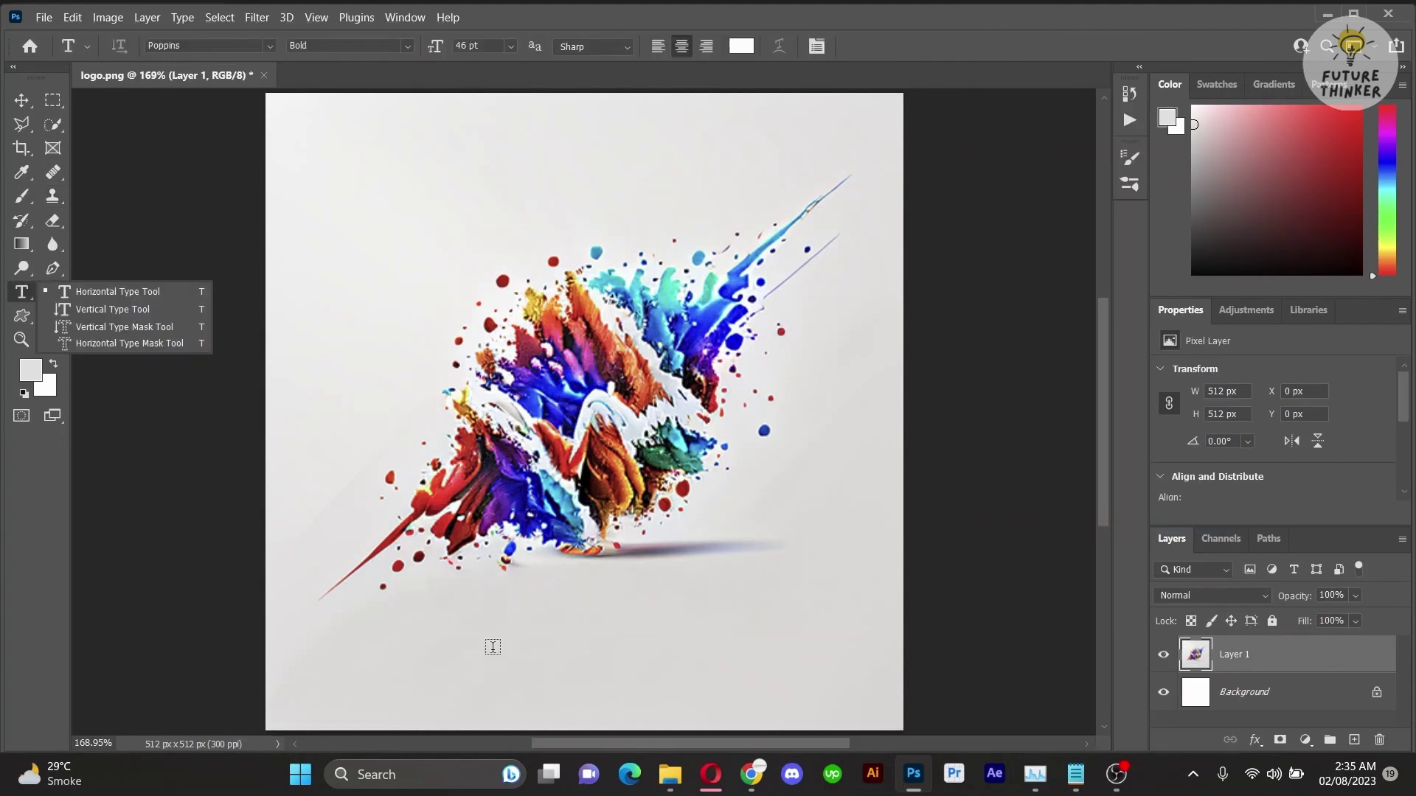
left_click(492, 647)
left_click_drag(435, 46, 391, 46)
type("VOLCANIC")
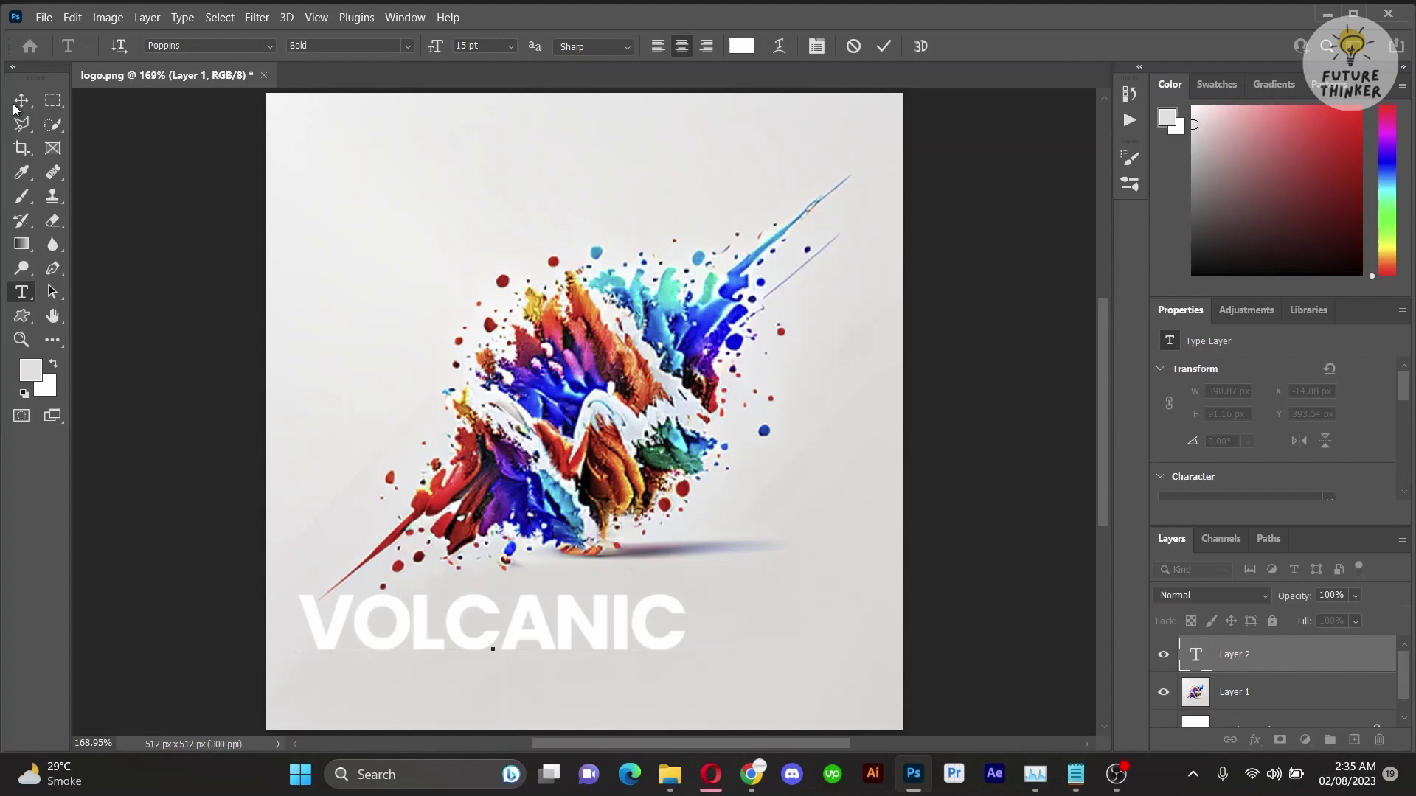
left_click(21, 100)
left_click_drag(582, 601, 679, 593)
Add an outline Stroke layer style to the VOLCANIC text and view at 100%
right_click(1213, 655)
left_click(1025, 19)
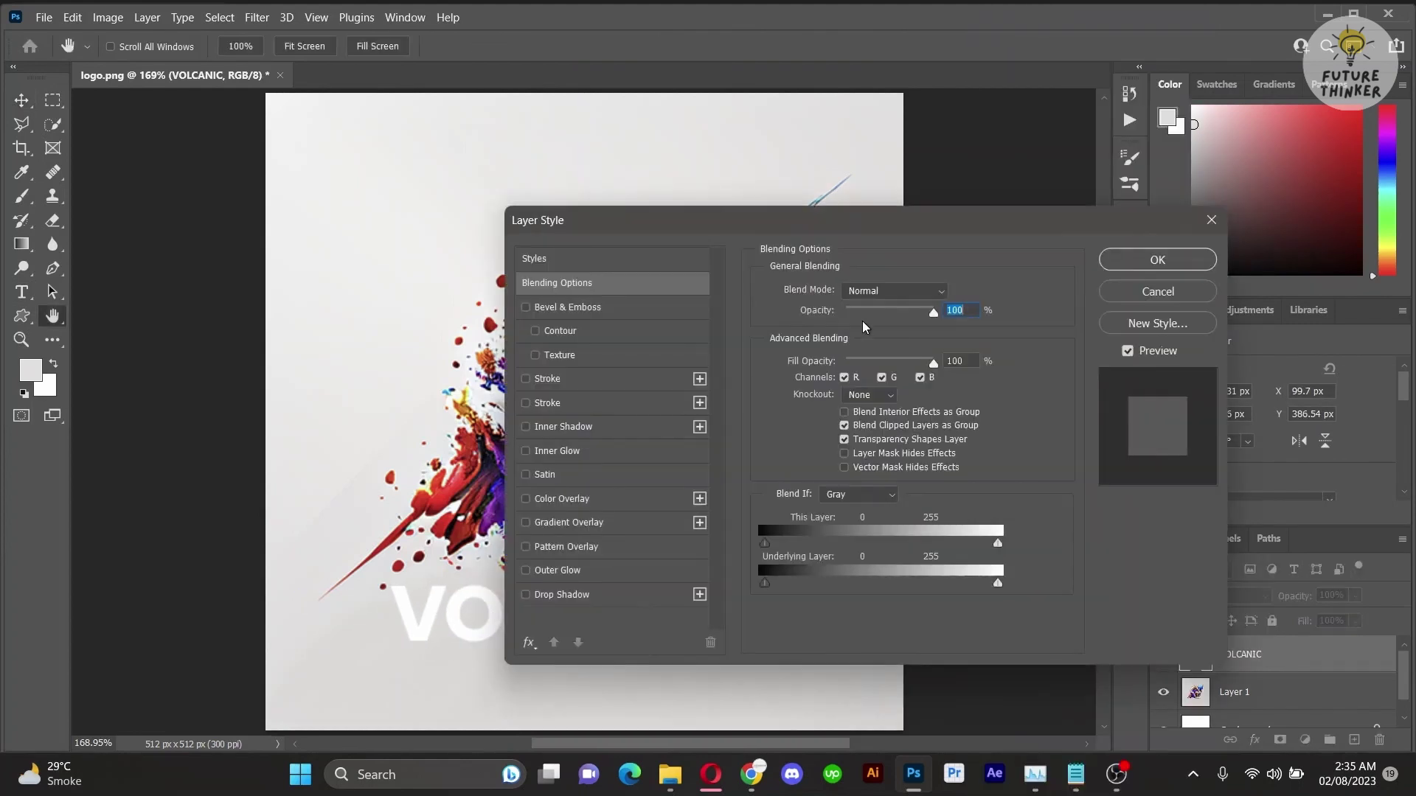
left_click(552, 386)
left_click(1158, 260)
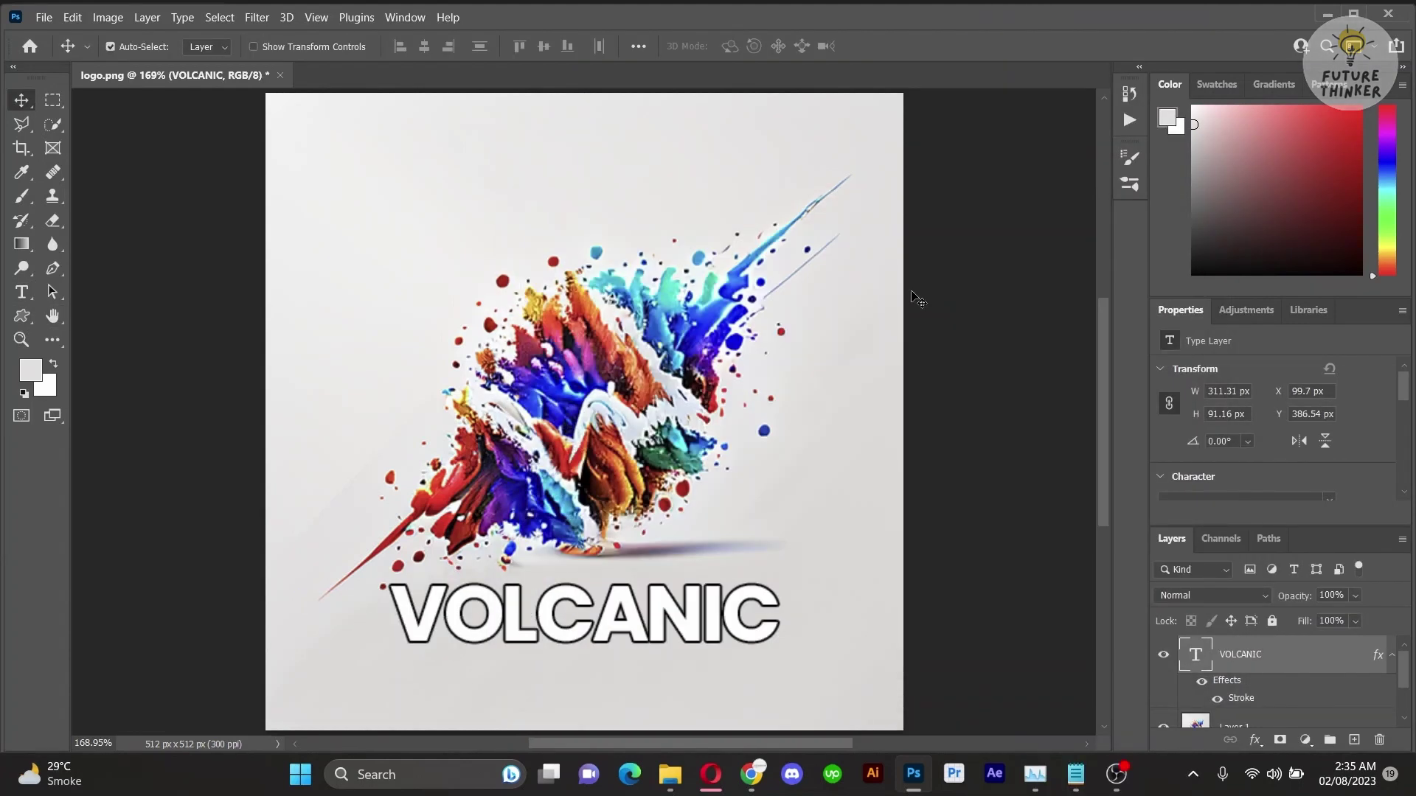
key("ctrl+1")
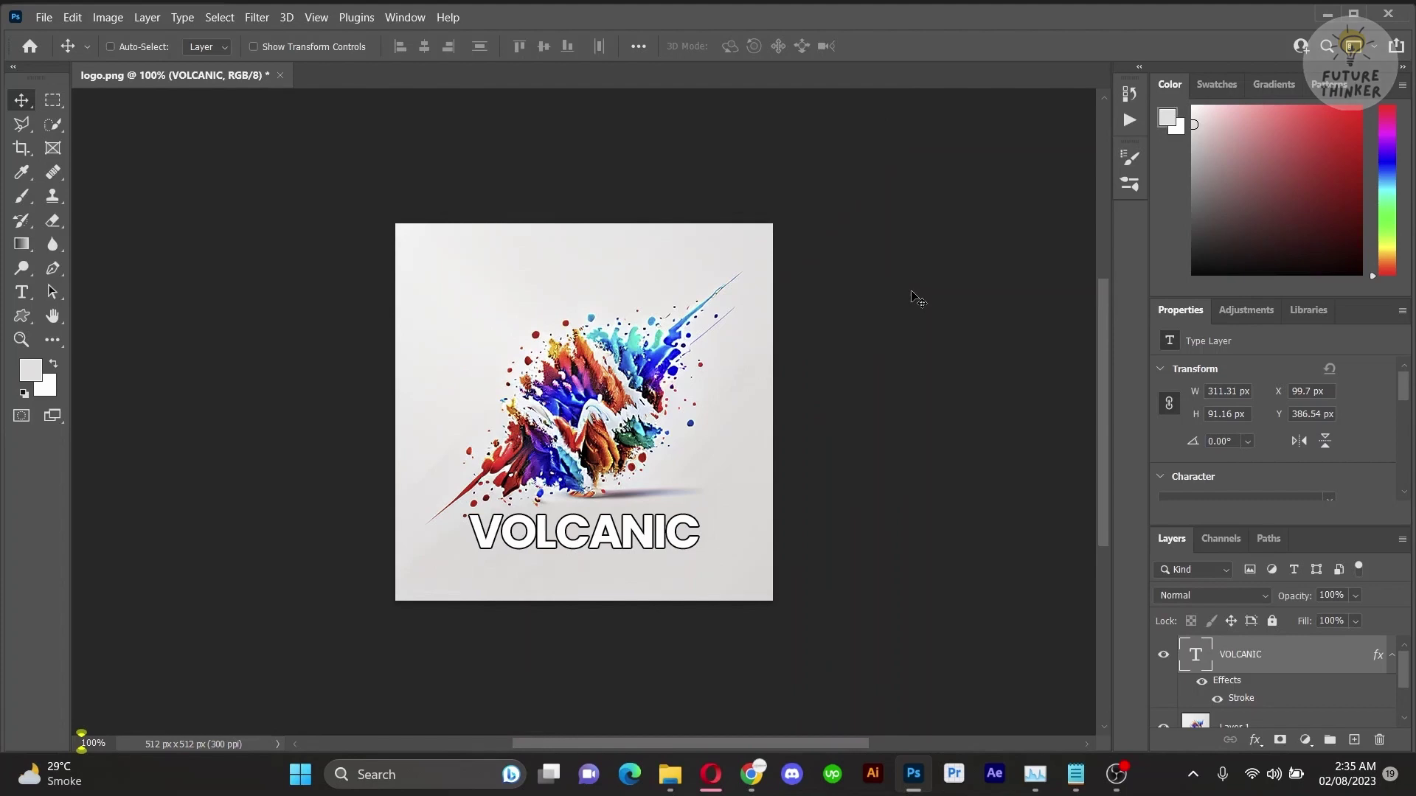